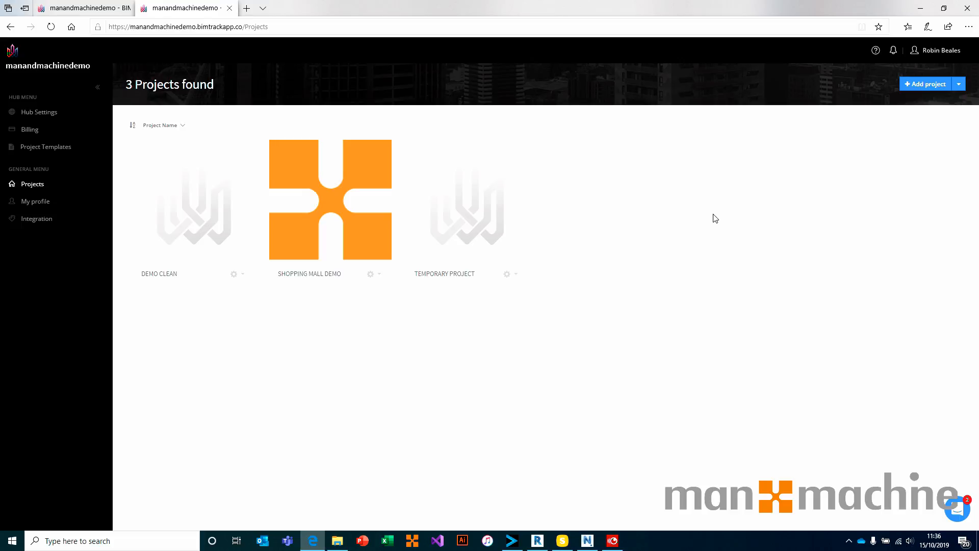
Open the Temporary Project and review its dashboard, including the activity timeline's date range and activity filter options.
mouse_move(466, 195)
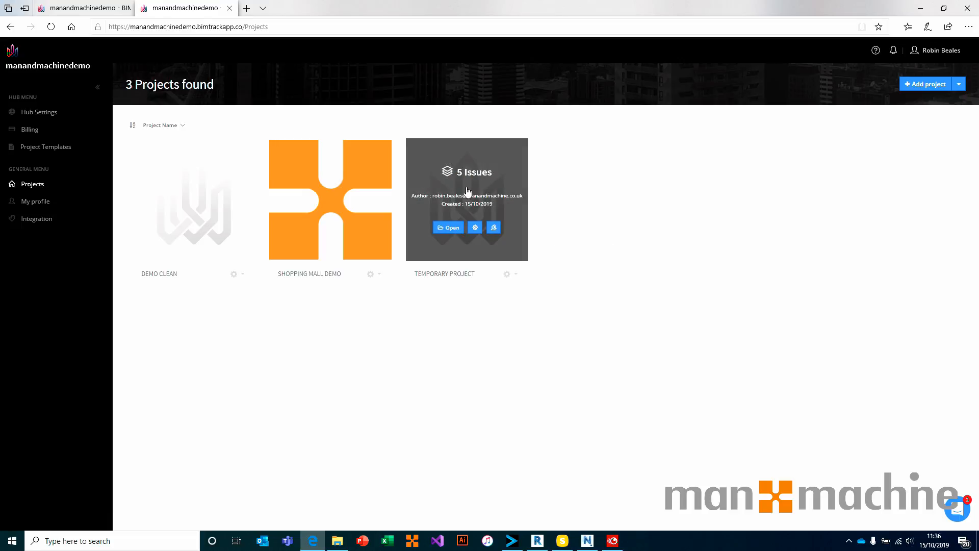
click(454, 225)
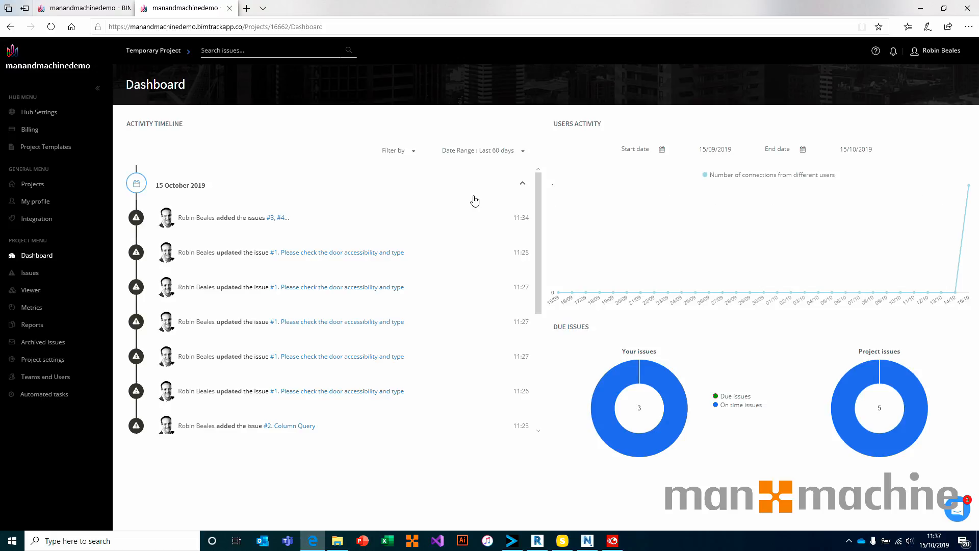
drag(537, 198, 541, 153)
click(523, 151)
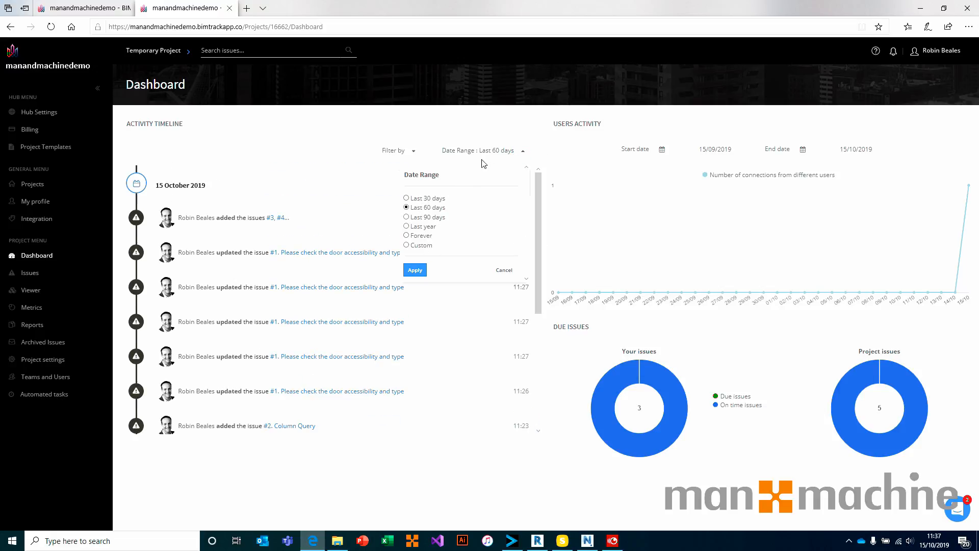
click(502, 151)
click(414, 151)
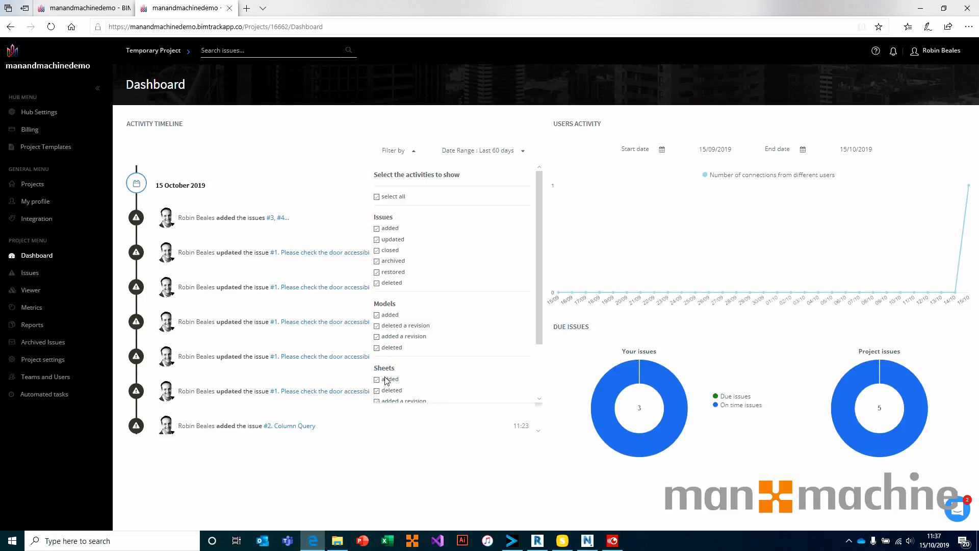
click(413, 150)
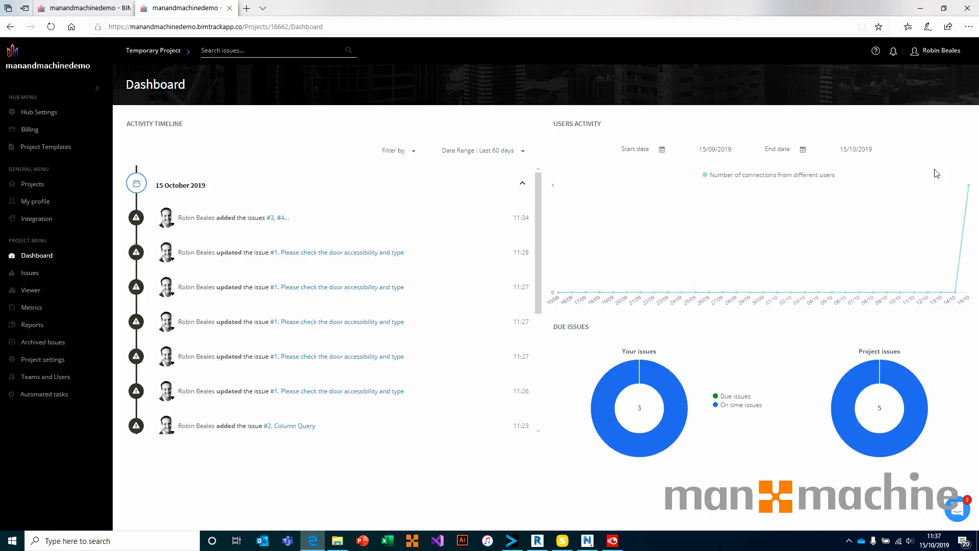
mouse_move(968, 188)
mouse_move(883, 380)
Open the project's metrics and examine the issue summary figures and the Assigned to pie chart.
click(32, 308)
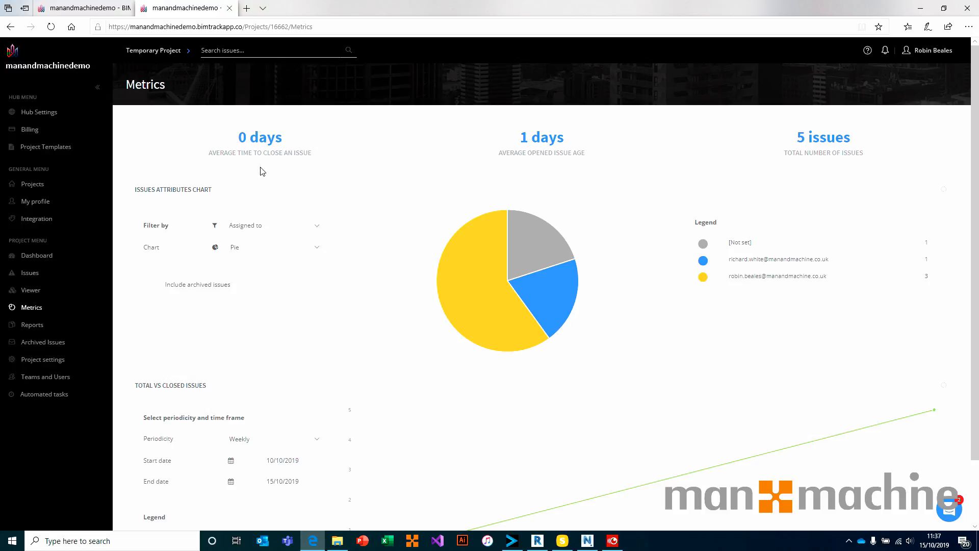
drag(239, 138, 289, 140)
click(297, 141)
drag(516, 133, 592, 153)
click(591, 145)
drag(793, 133, 874, 157)
click(874, 151)
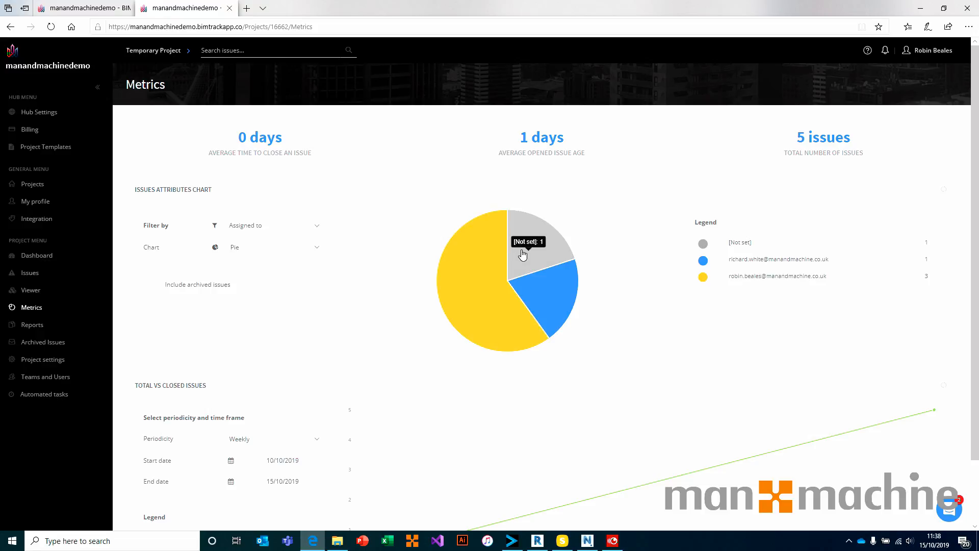
mouse_move(550, 287)
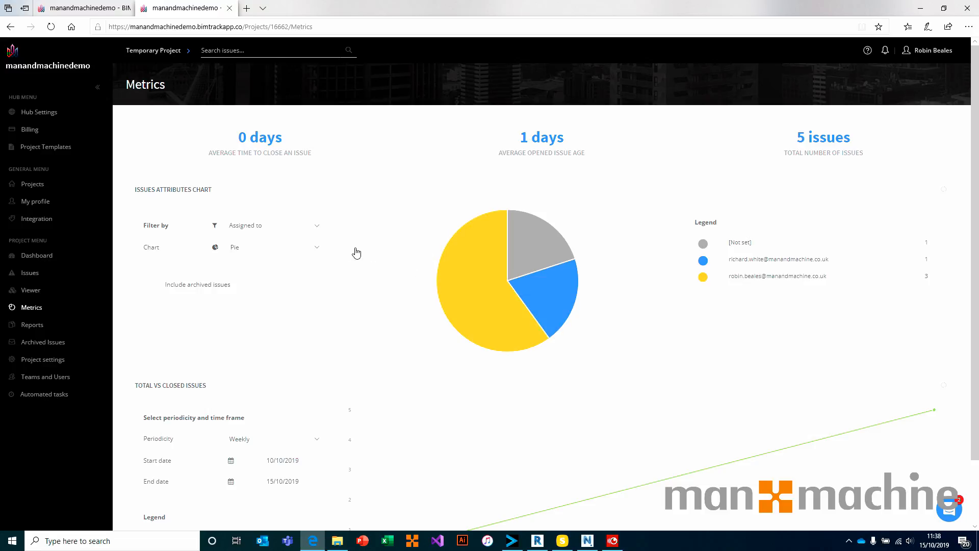
Try the Doughnut style on the issues attributes chart and return it to Pie.
click(323, 248)
click(285, 239)
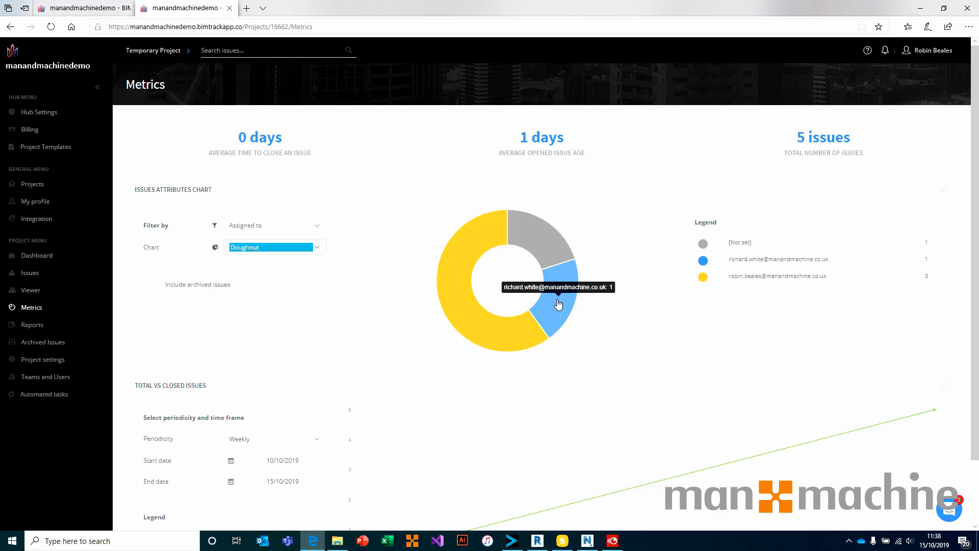
click(310, 248)
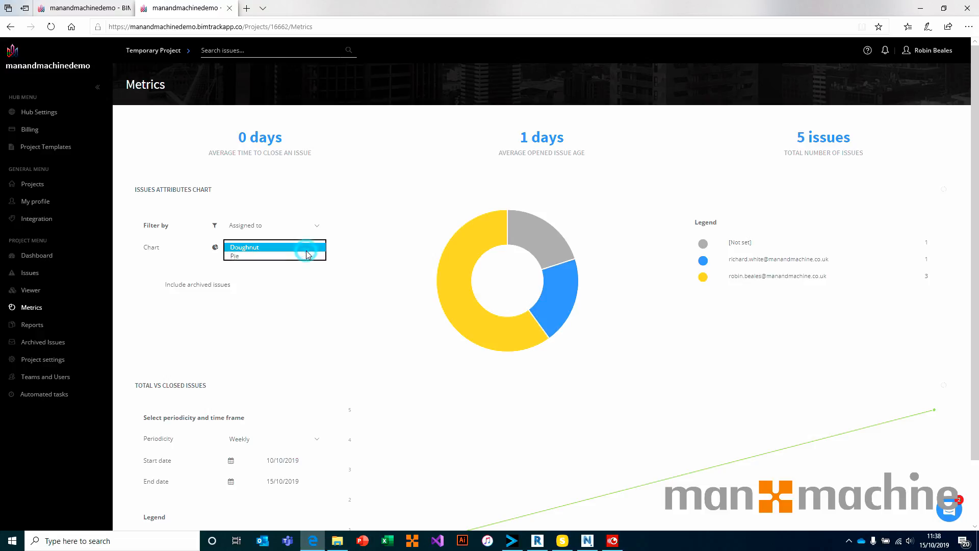
click(262, 260)
View the issues attributes chart filtered by Author and by Priority, leaving it on Priority.
click(270, 231)
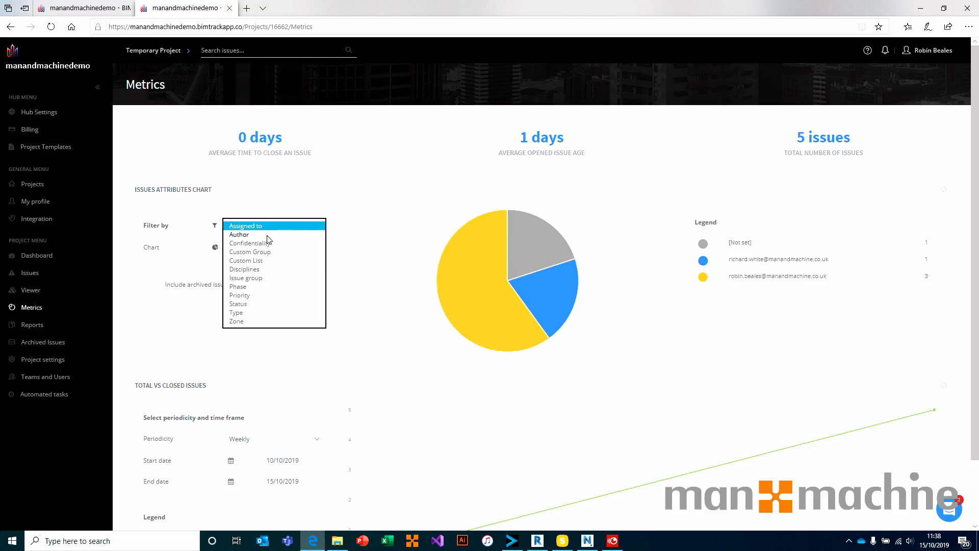
click(267, 236)
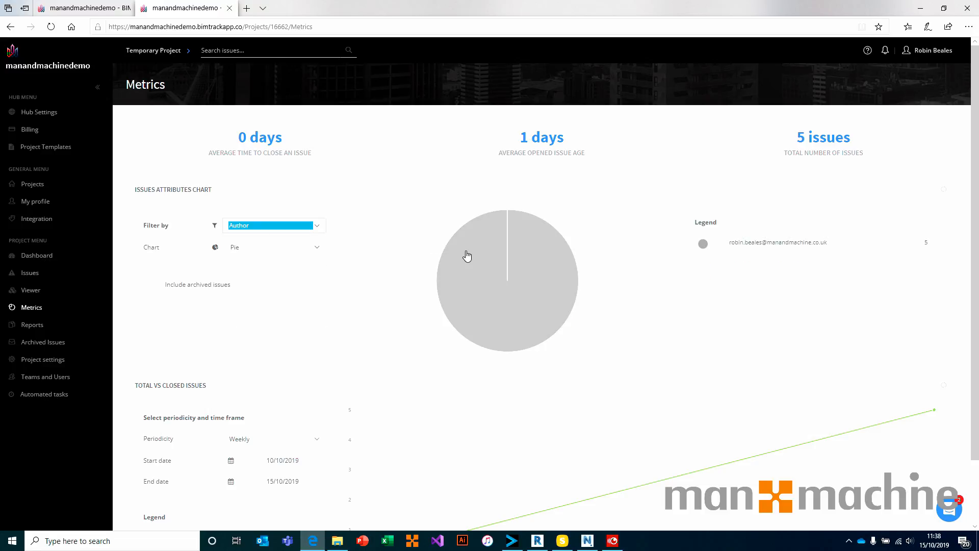
click(317, 229)
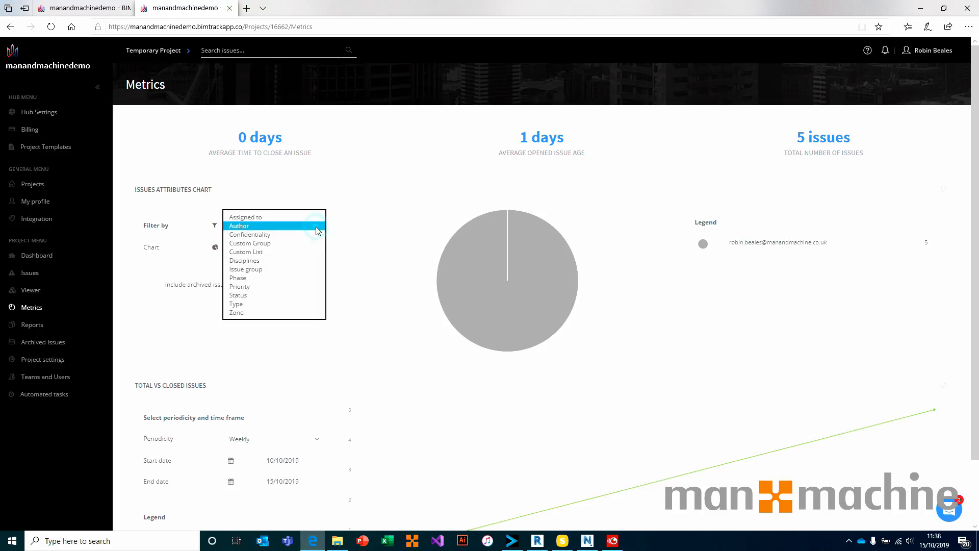
click(261, 288)
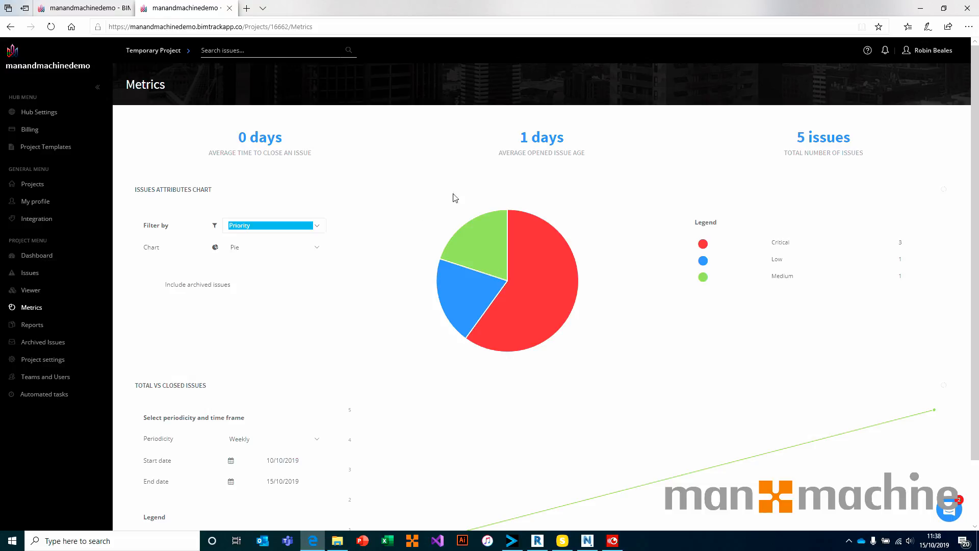
Drill into the Critical slice of the priority chart and filter the resulting chart by Type.
mouse_move(559, 269)
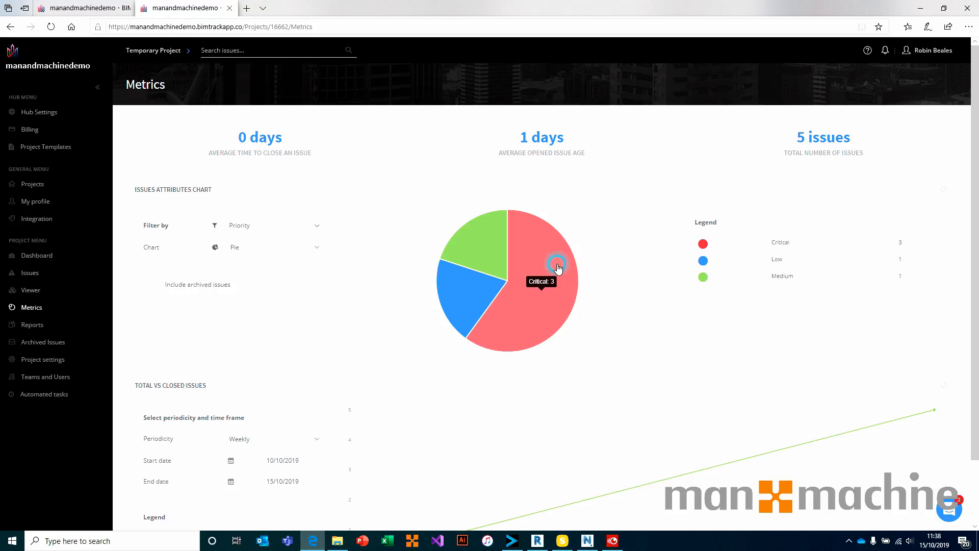
click(558, 268)
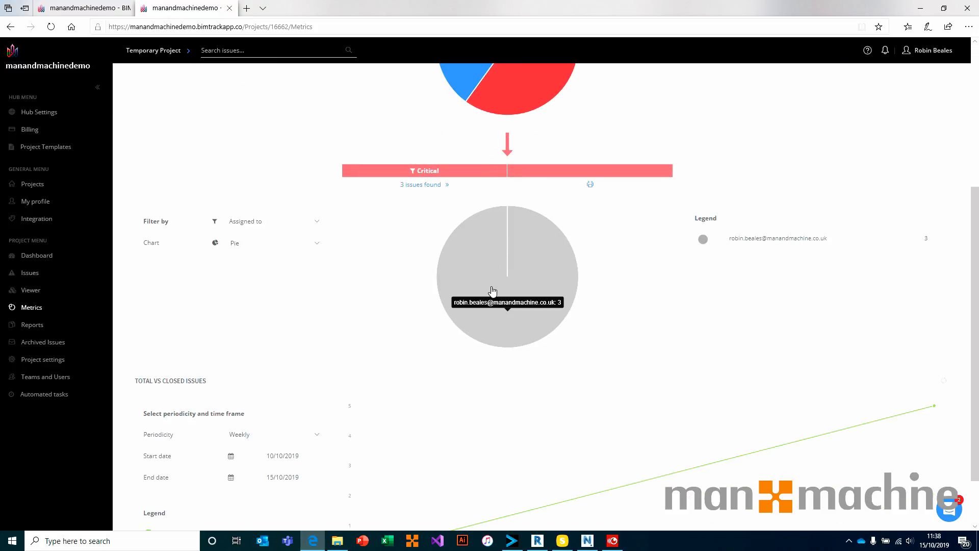
click(298, 223)
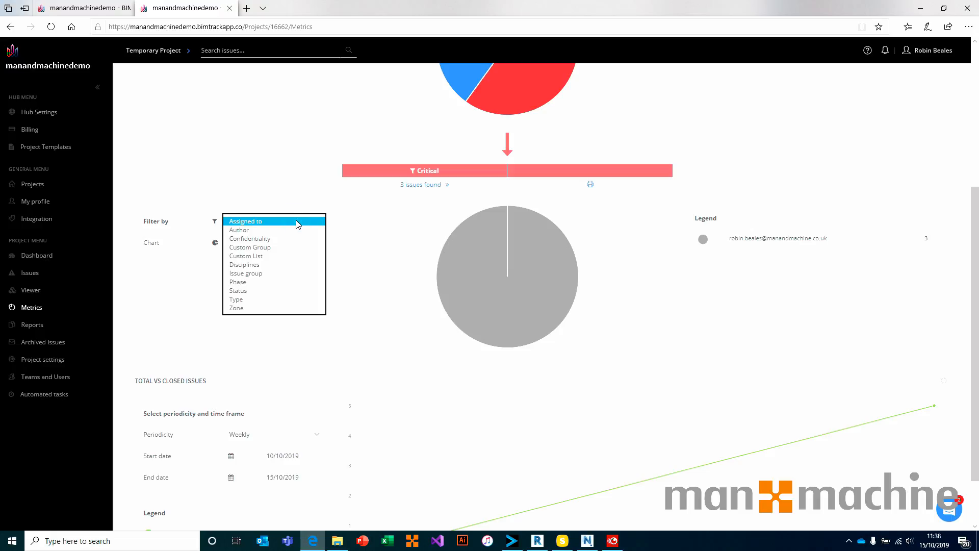
click(259, 300)
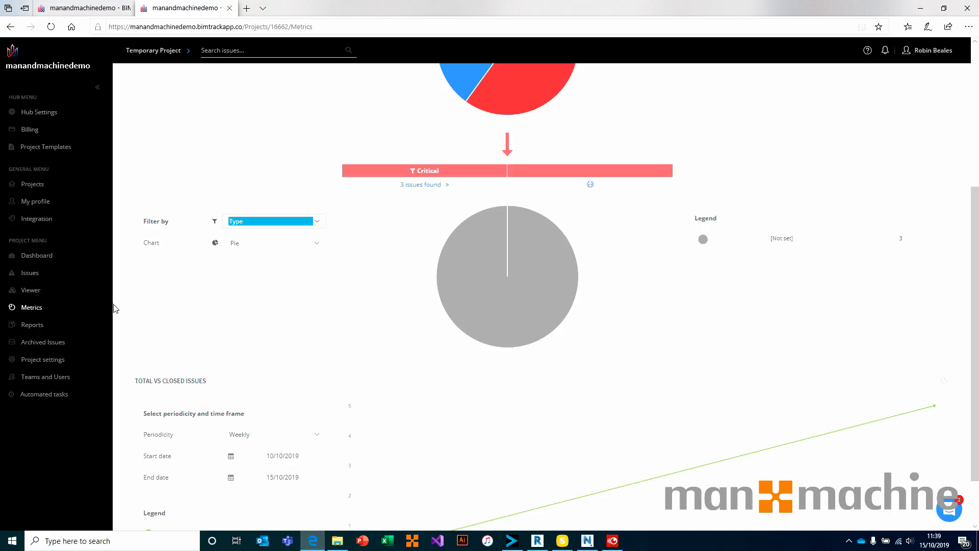
Filter the project's issues list to show only issues with Critical priority.
click(44, 279)
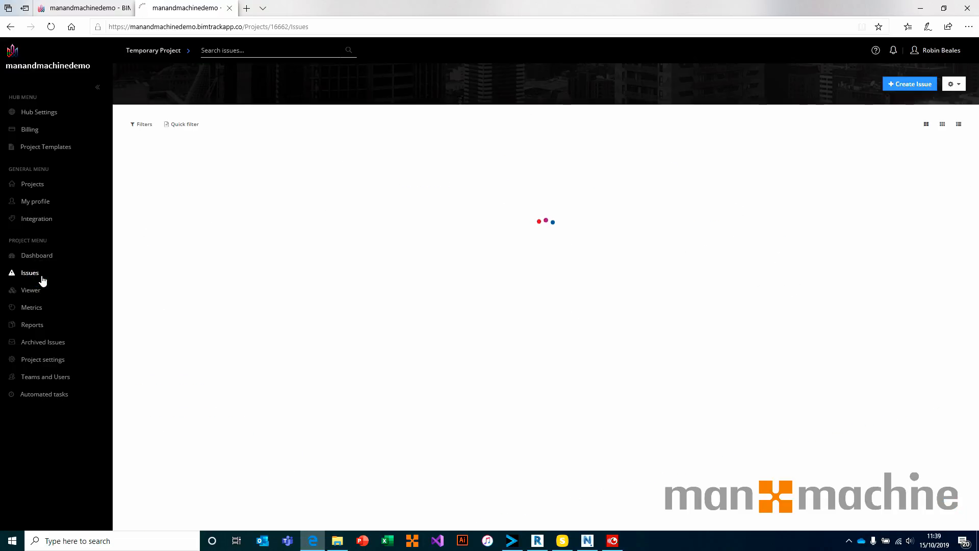
click(146, 132)
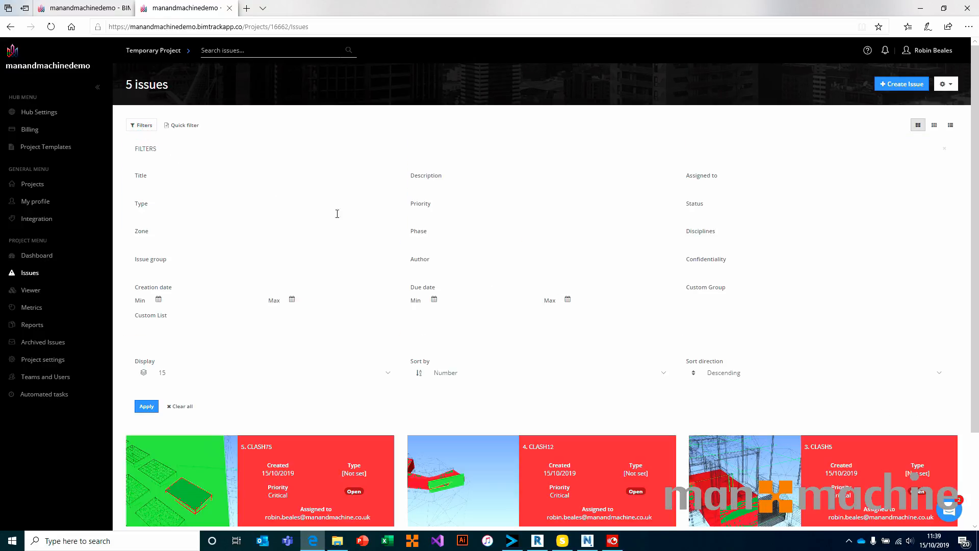
click(671, 216)
click(420, 242)
click(147, 406)
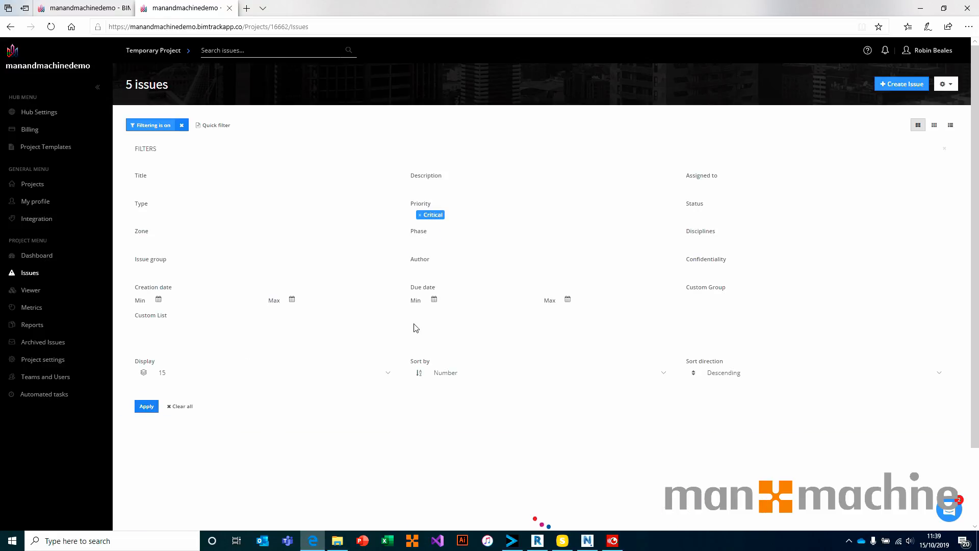
scroll(357, 398, down, 1)
Open the Clash75 issue, set its type to Clash and save the change.
click(258, 458)
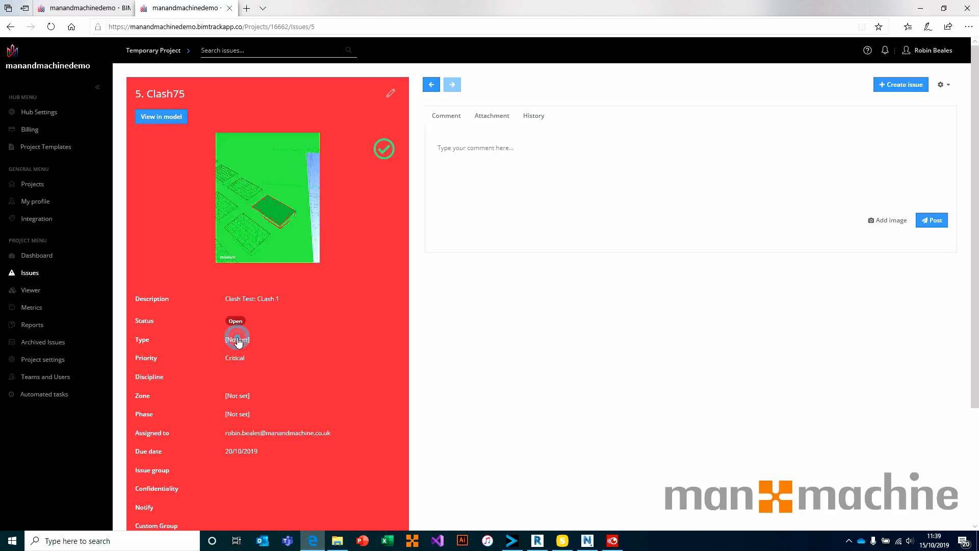
click(390, 93)
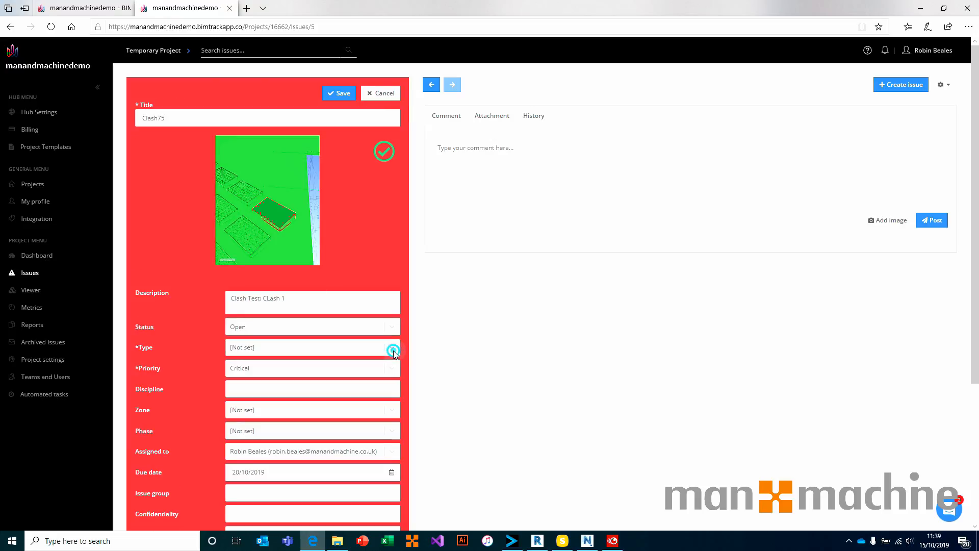
click(391, 347)
click(259, 385)
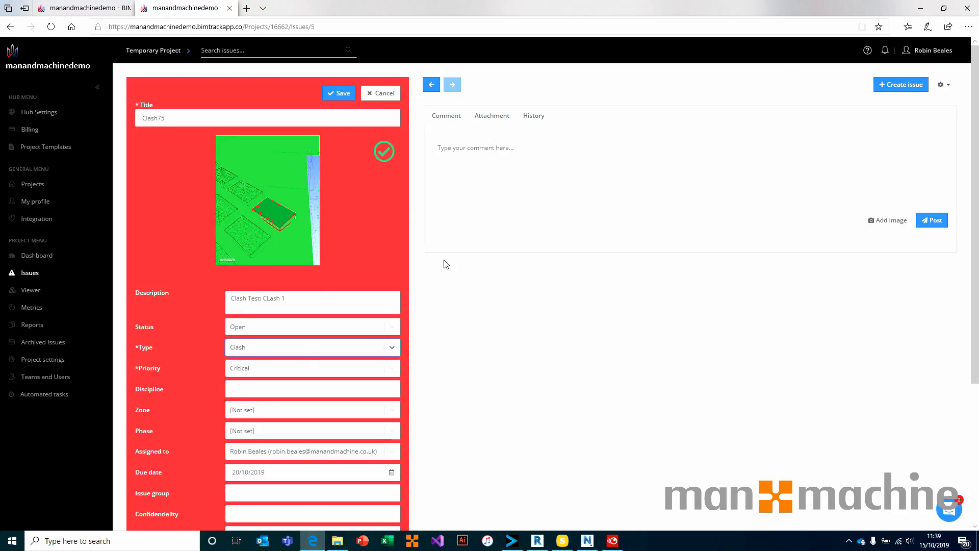
click(340, 93)
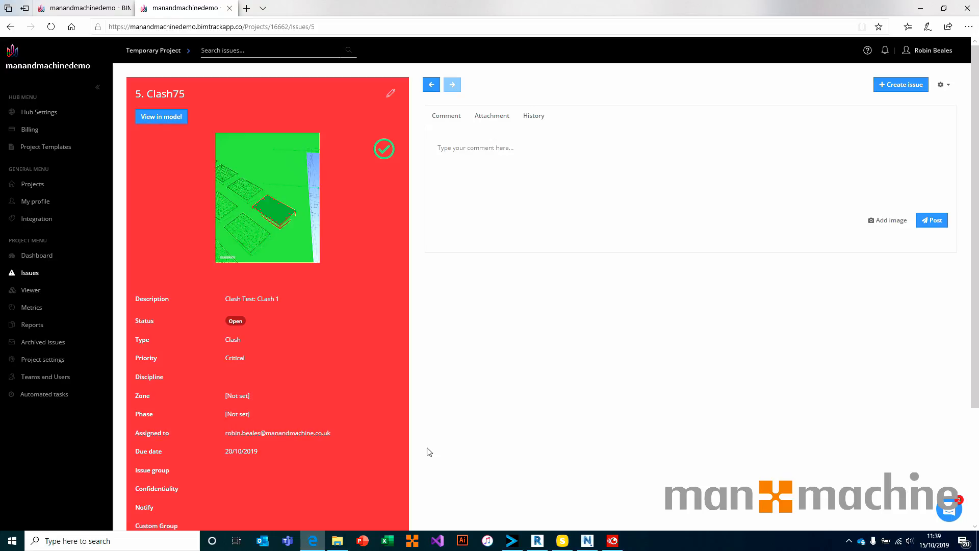
Return to the project metrics and filter the issues attributes chart by Priority.
click(29, 307)
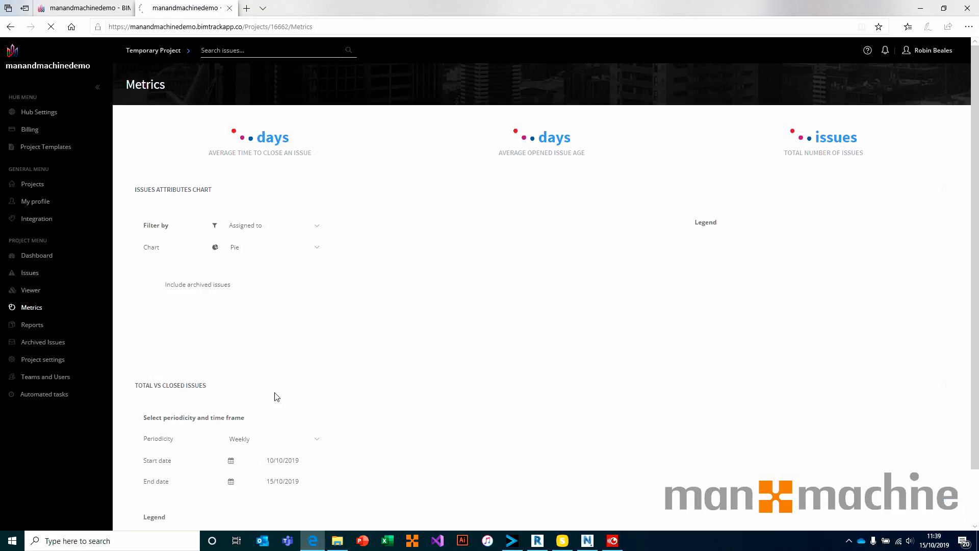
click(249, 226)
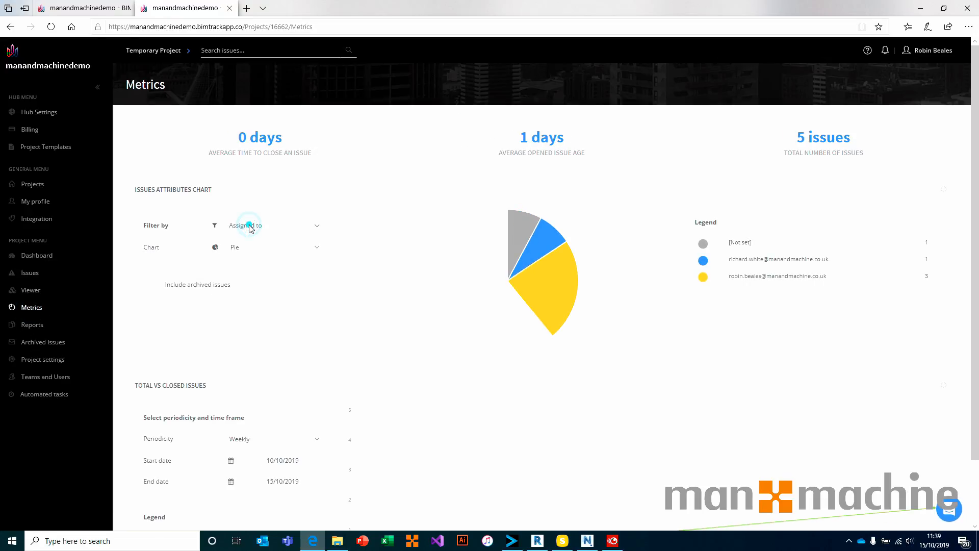
click(246, 298)
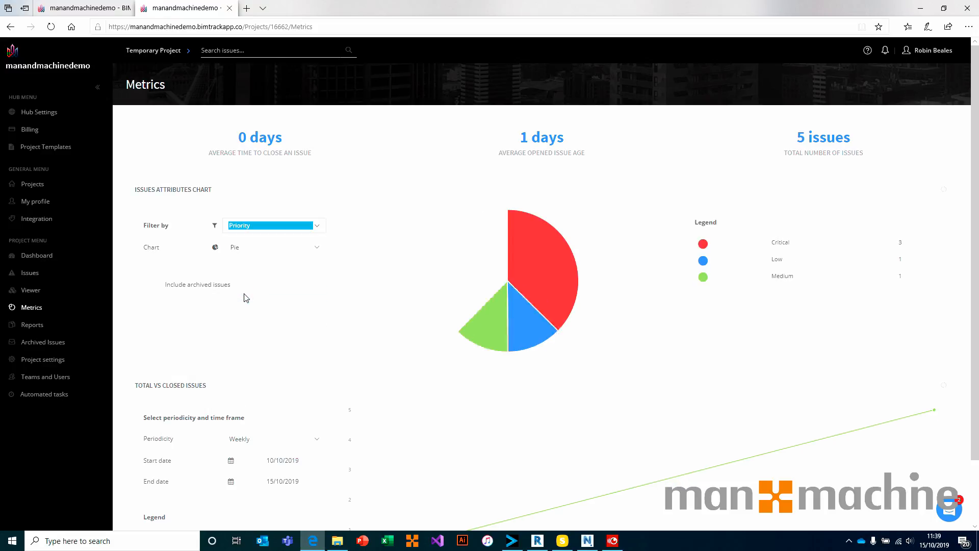
Drill into the Critical issues, filter that chart by Type, and drill further into its Clash slice.
click(540, 270)
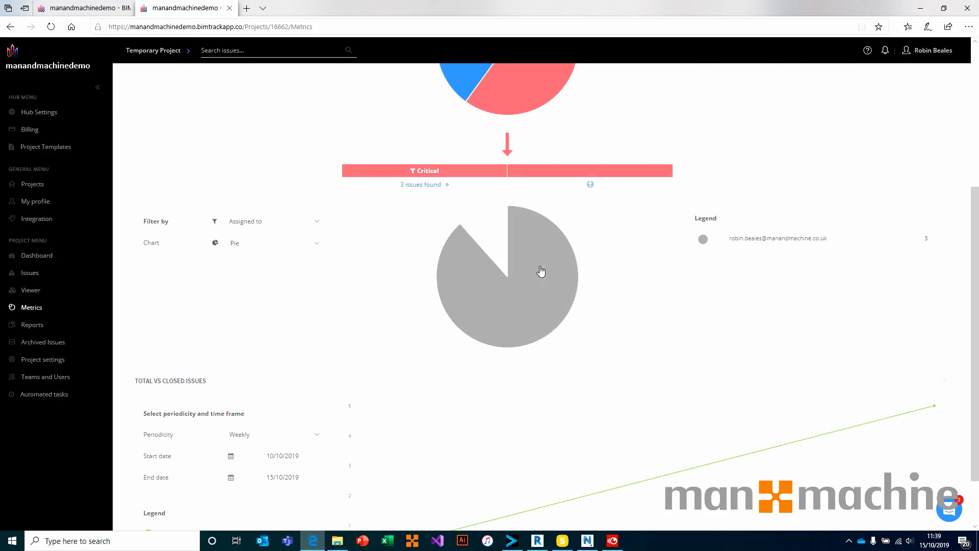
click(313, 224)
click(254, 300)
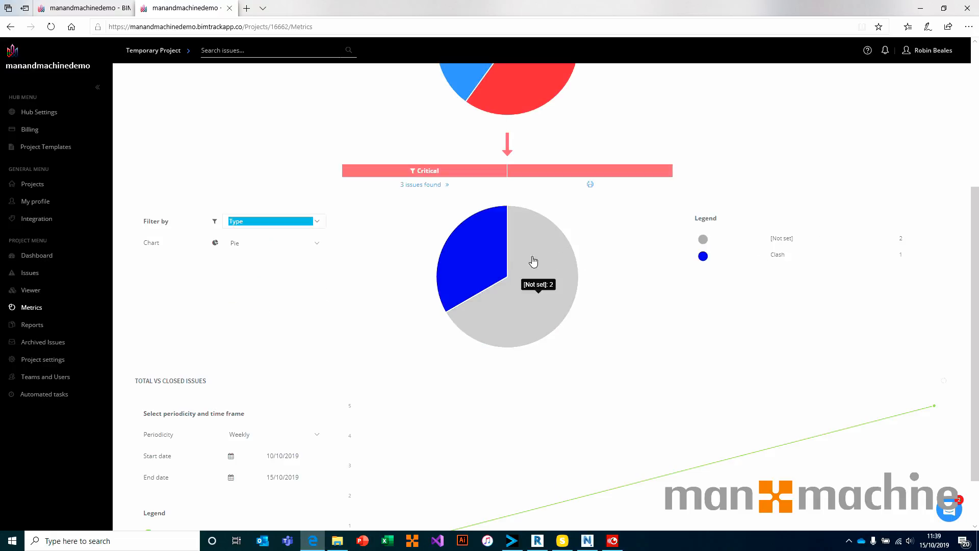
click(491, 260)
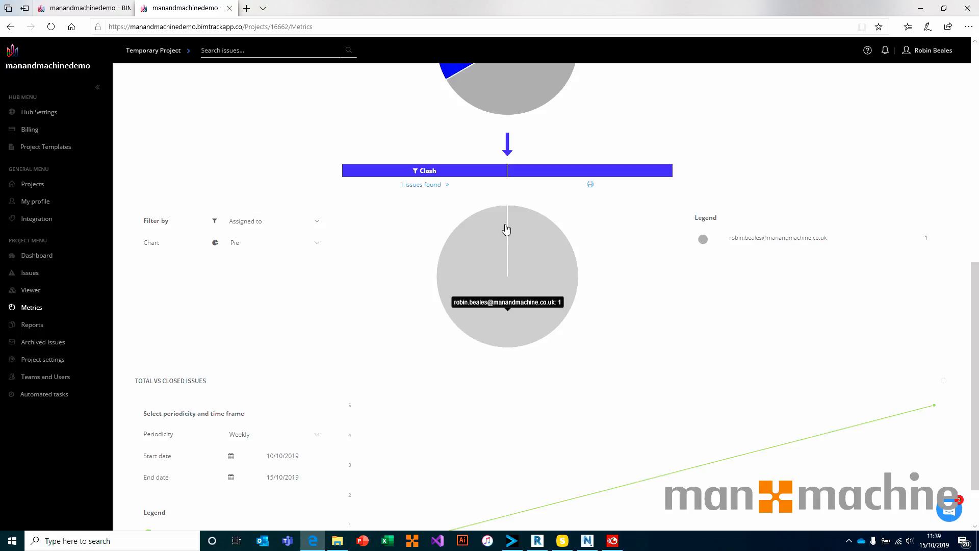
Review the chain of drill-down charts and the total versus closed issues graph beneath them.
scroll(506, 230, up, 5)
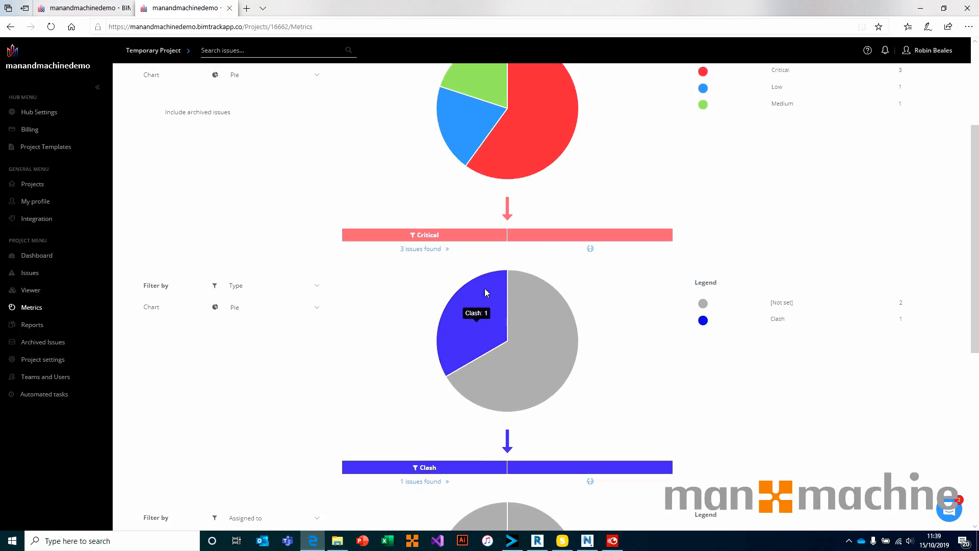
scroll(560, 351, down, 2)
scroll(638, 389, down, 2)
scroll(546, 317, up, 2)
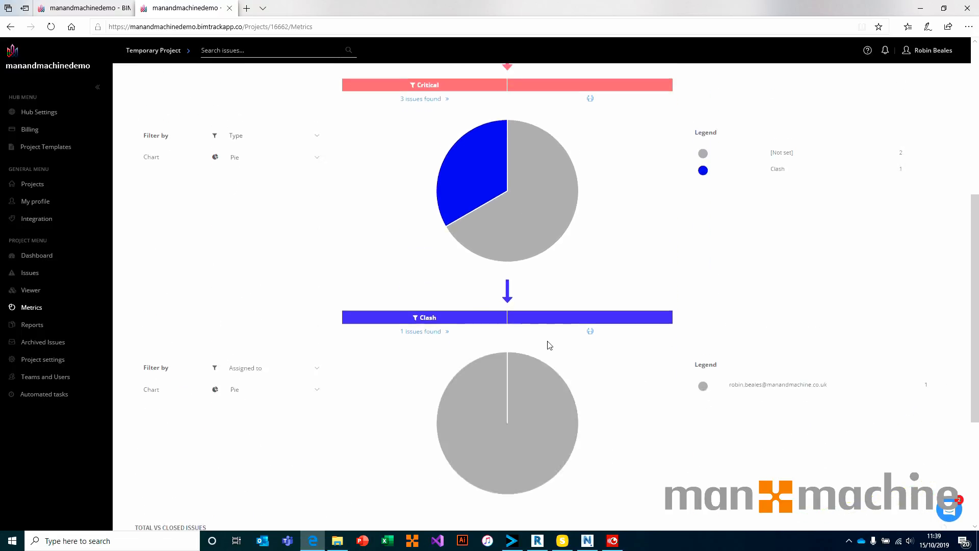
mouse_move(475, 369)
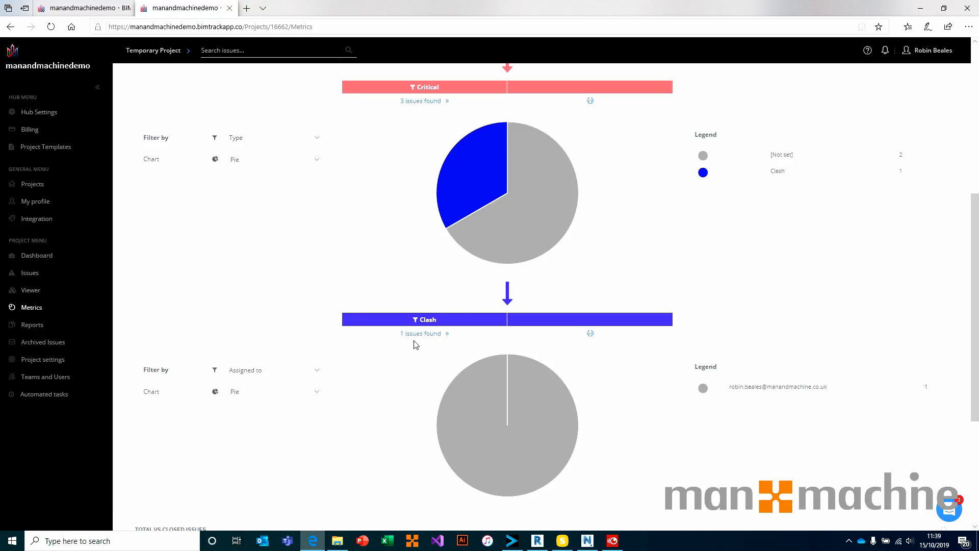
scroll(517, 175, down, 4)
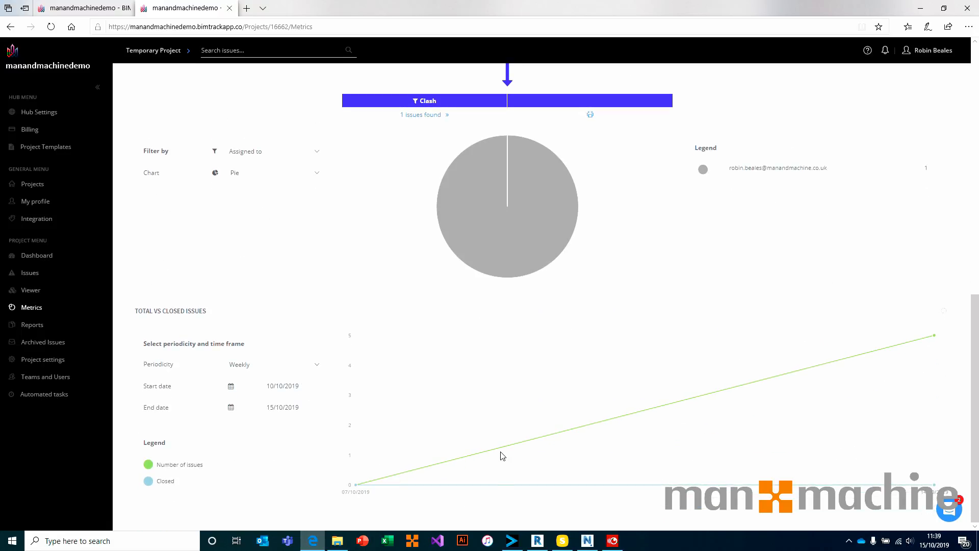
List the issue behind the Clash drill-down in the metrics and open the Clash75 issue to view its details.
scroll(502, 455, up, 10)
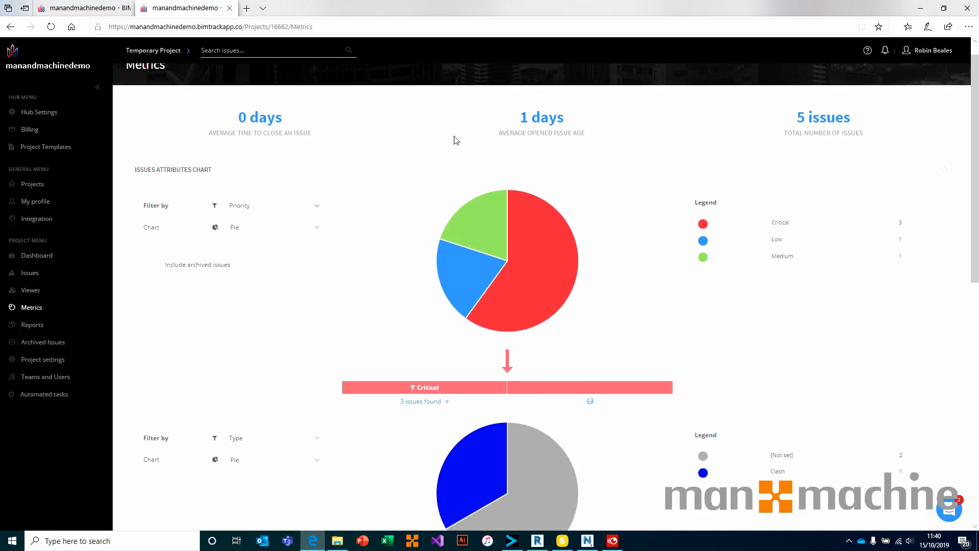
scroll(463, 374, down, 1)
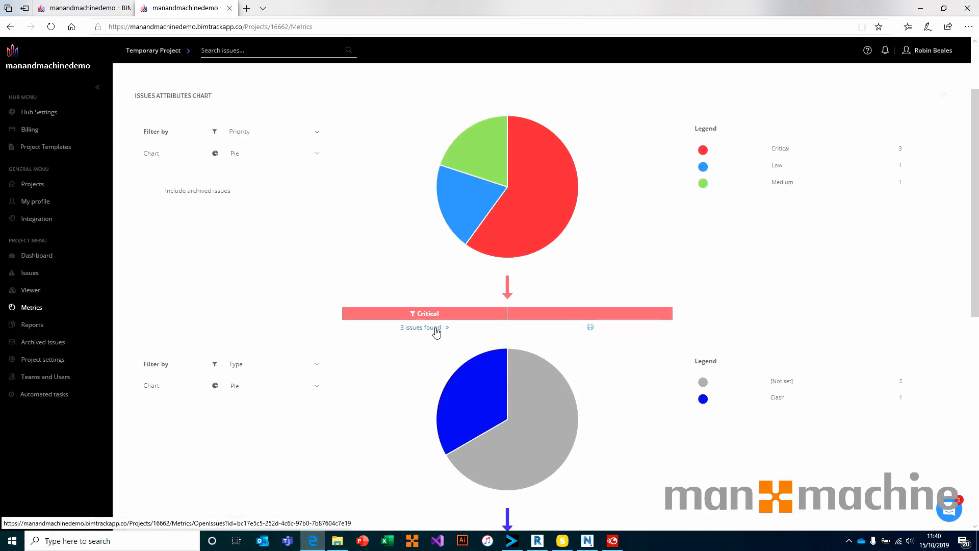
scroll(436, 330, down, 4)
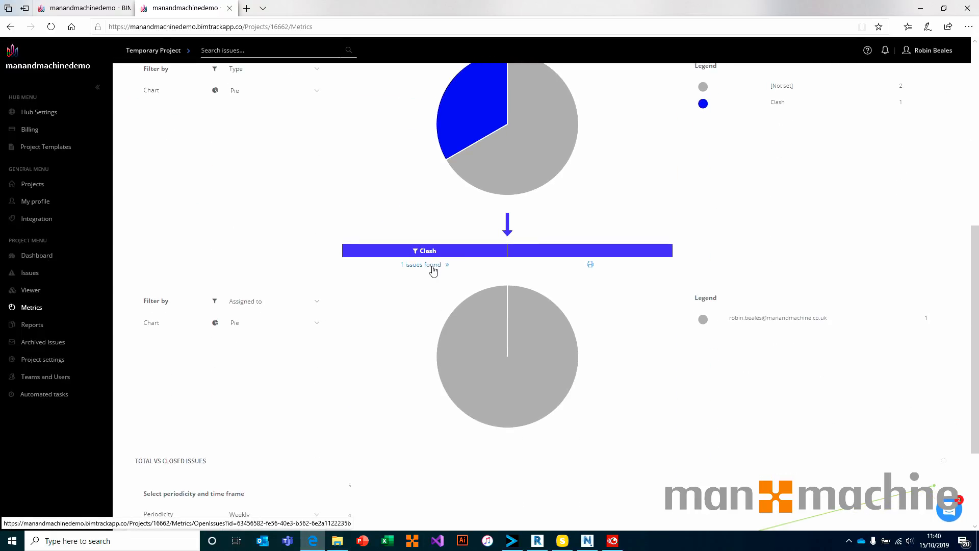
click(433, 265)
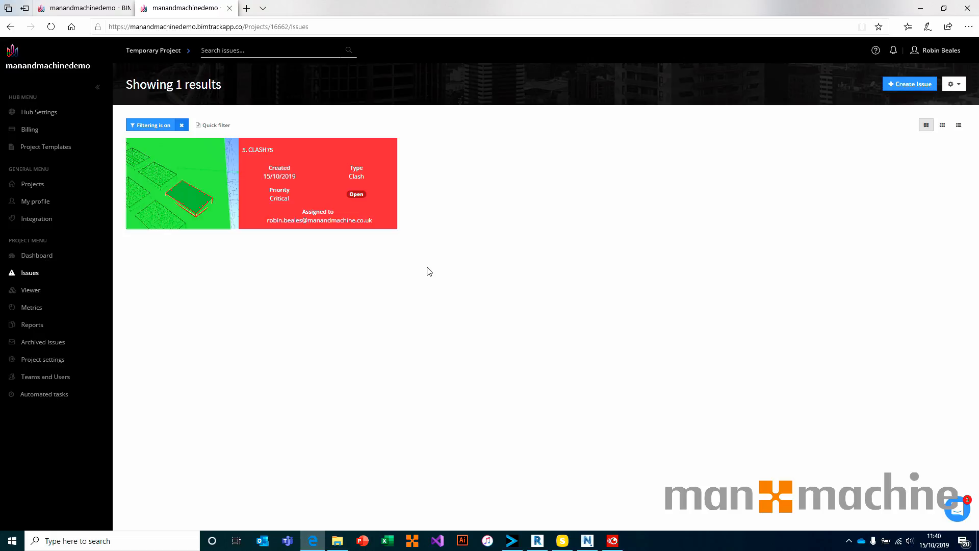
click(270, 186)
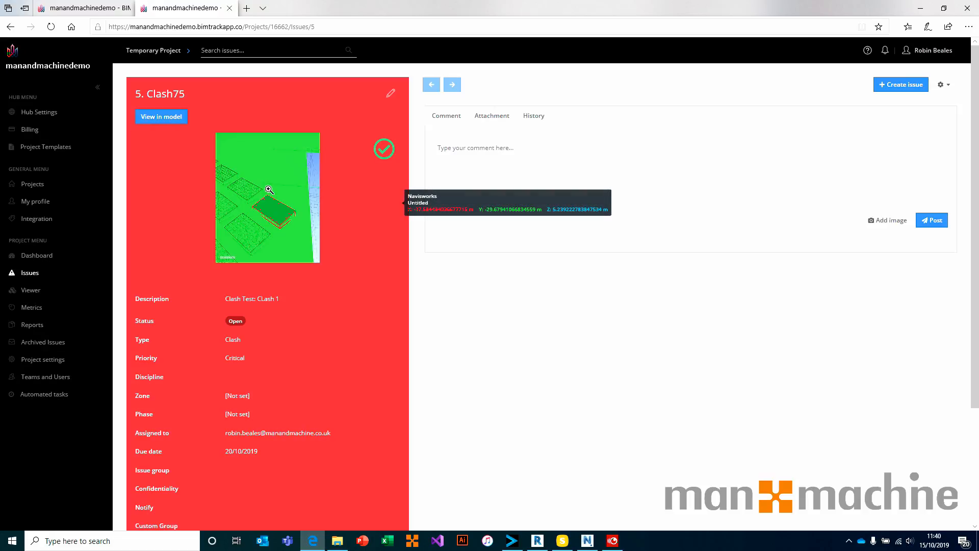
From the metrics, drill into the yellow assignee slice, filter it by Type, and list the issues in its Clash slice.
click(27, 308)
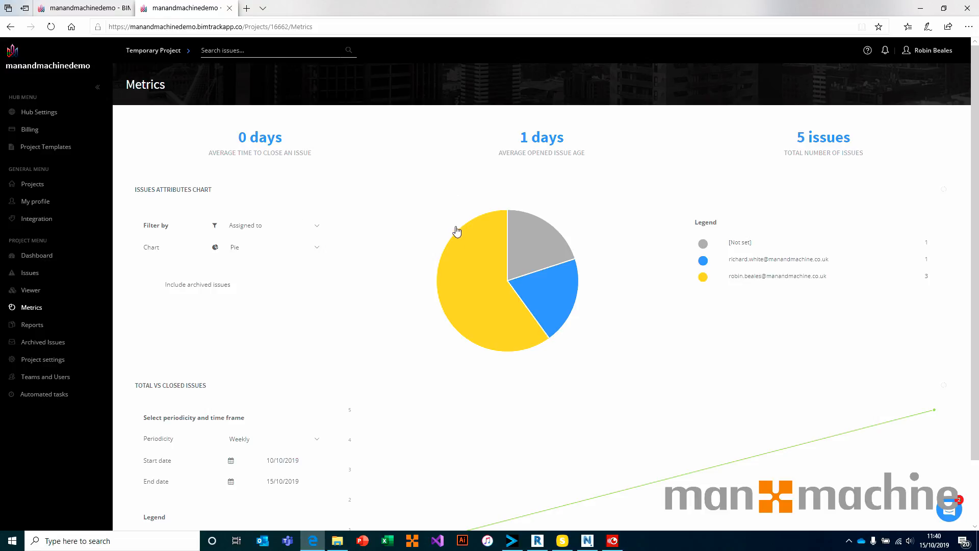
click(472, 251)
click(257, 221)
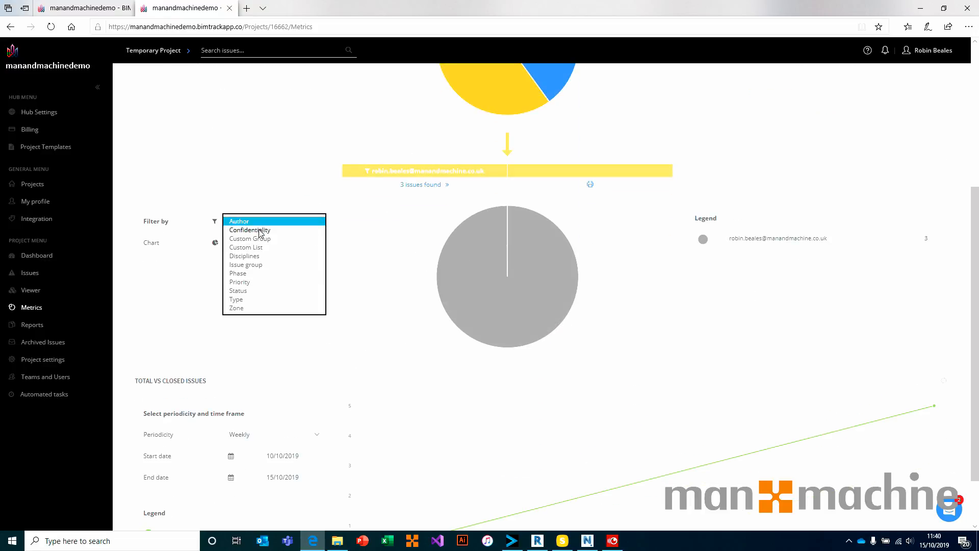
click(252, 301)
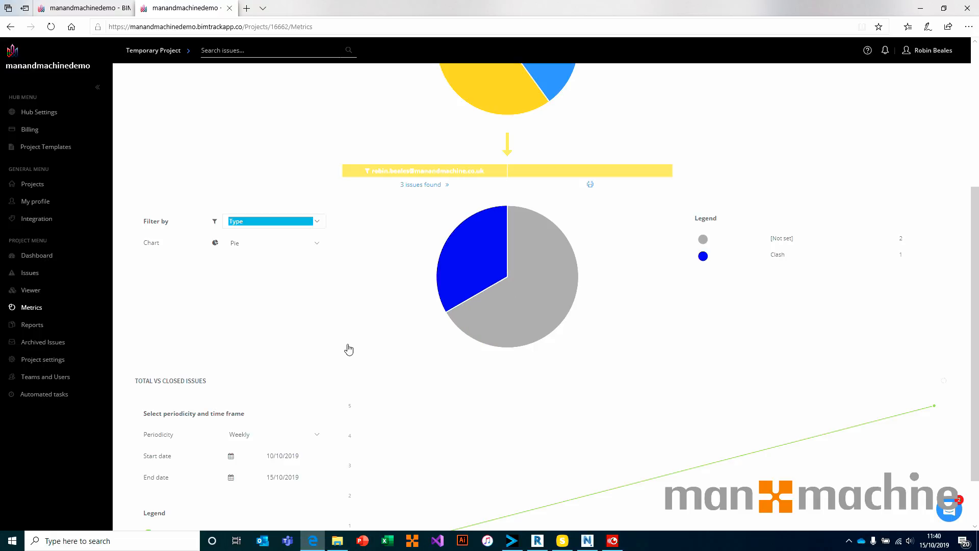
click(475, 259)
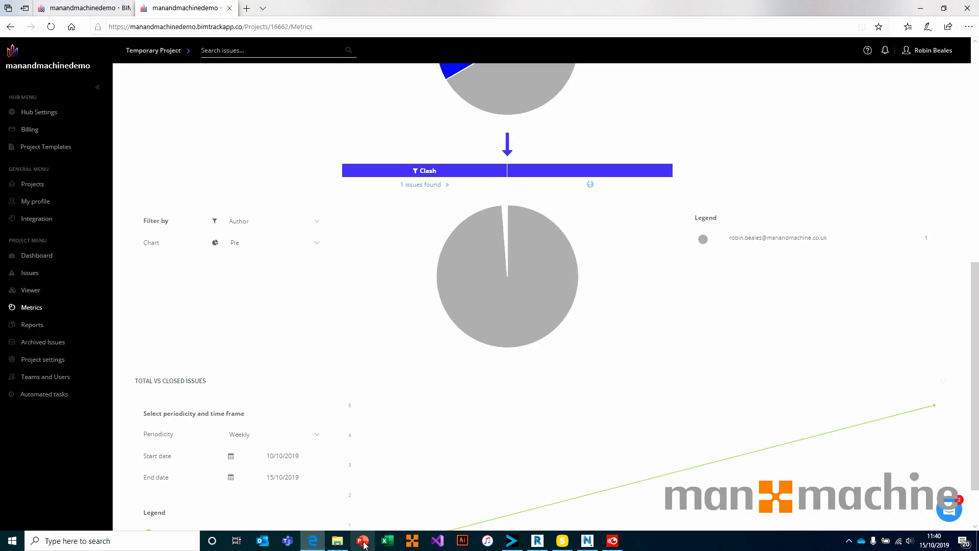
click(416, 185)
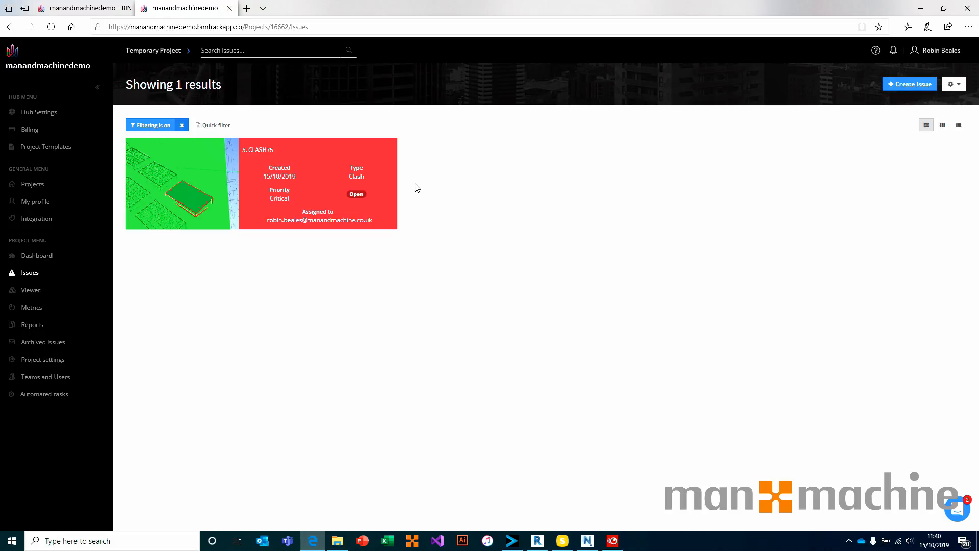
Go back to the metrics and list all issues belonging to the yellow assignee slice.
click(10, 27)
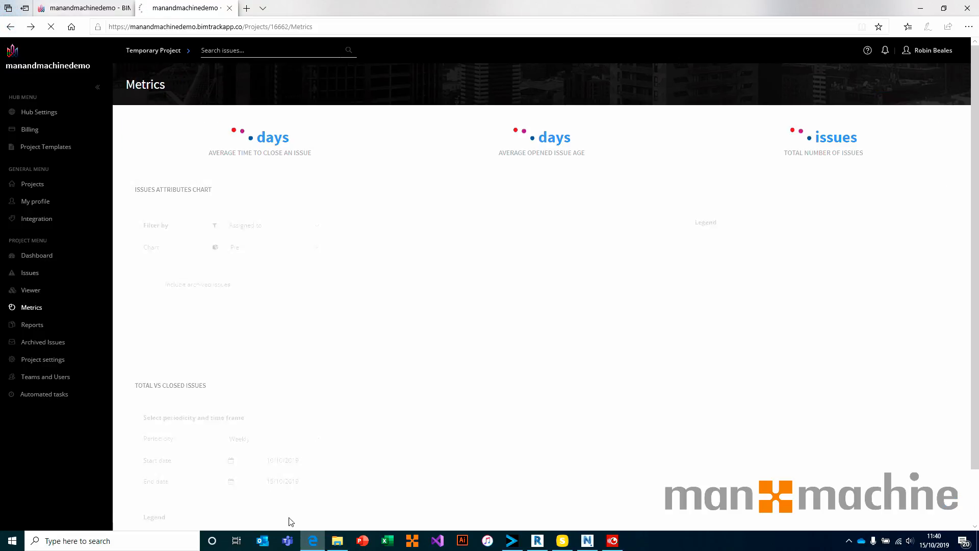
scroll(369, 355, down, 2)
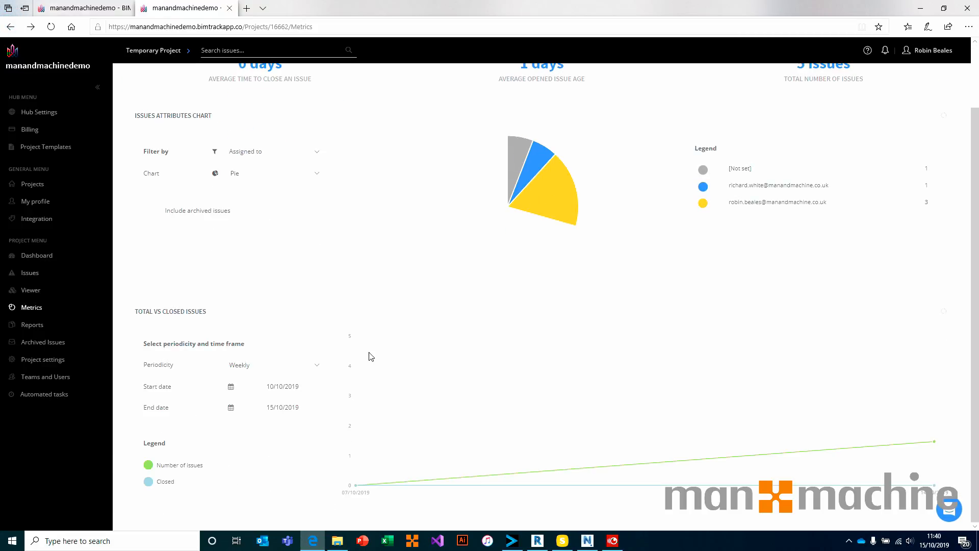
click(471, 184)
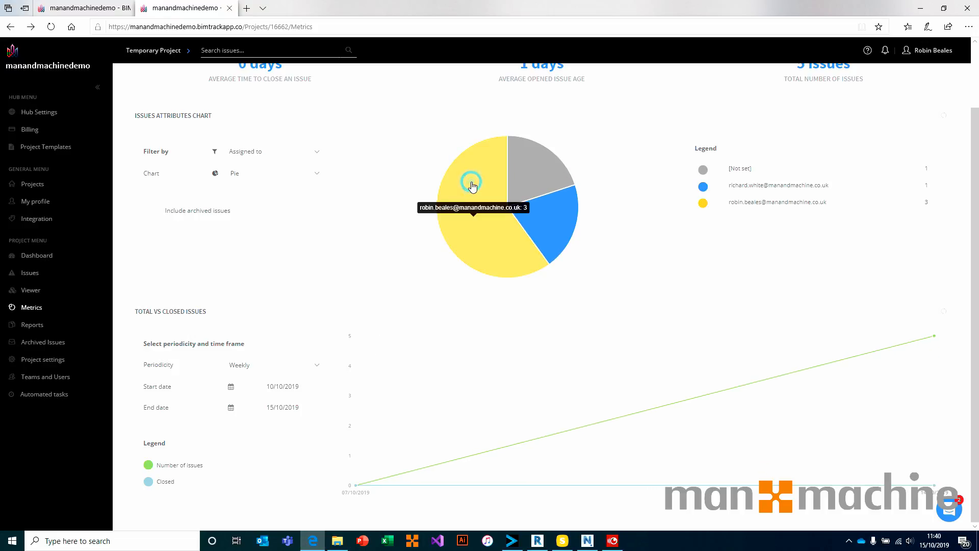
click(422, 185)
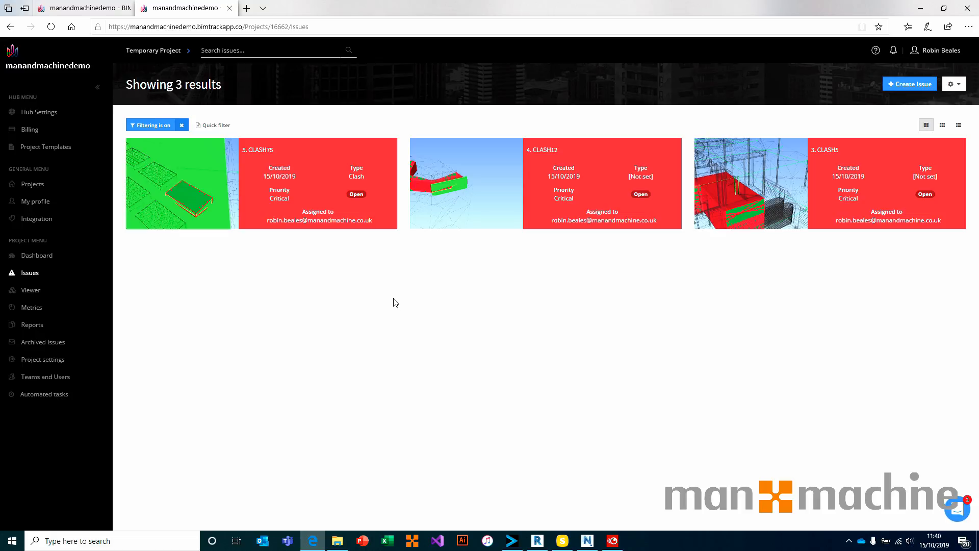
Filter the metrics' issues attributes chart by Priority, drill into the Critical slice, and open the report settings for those issues.
click(34, 324)
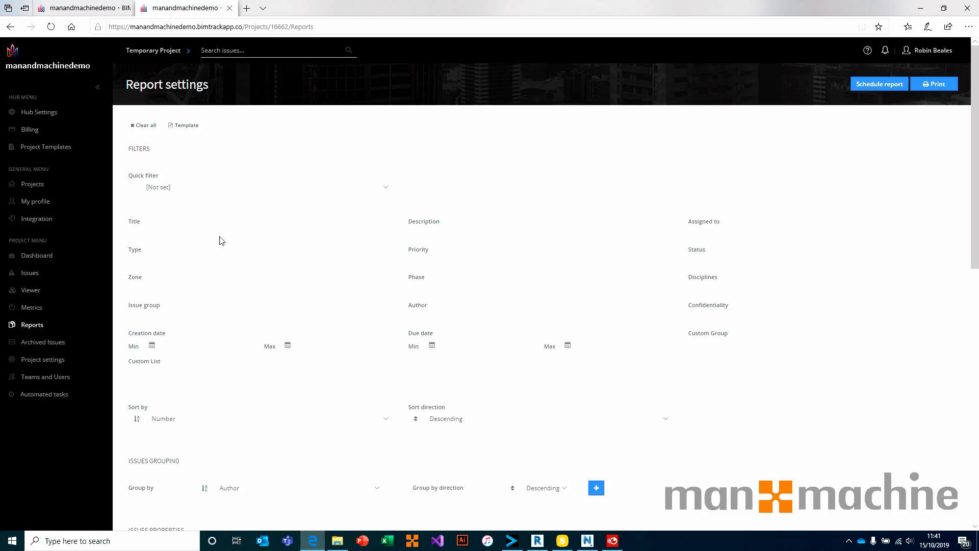
click(34, 308)
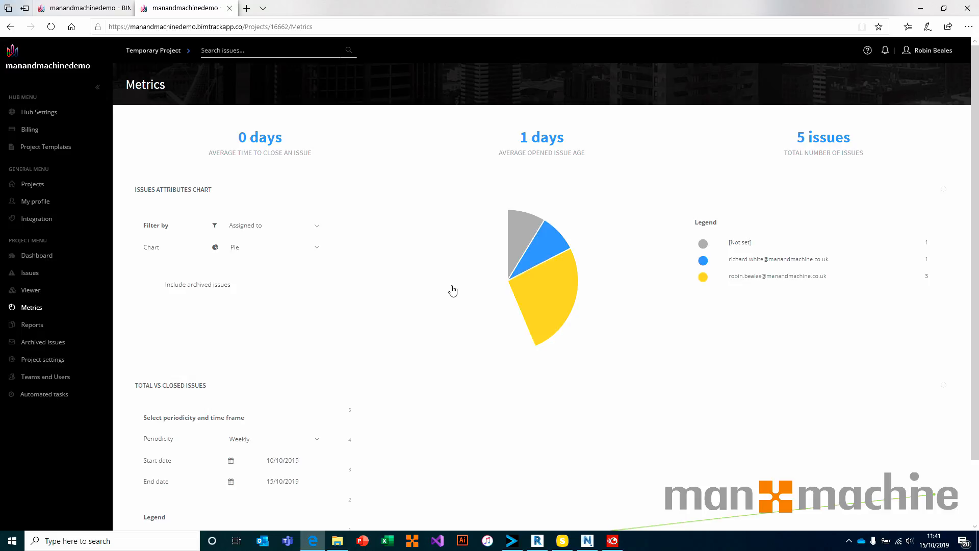
click(280, 226)
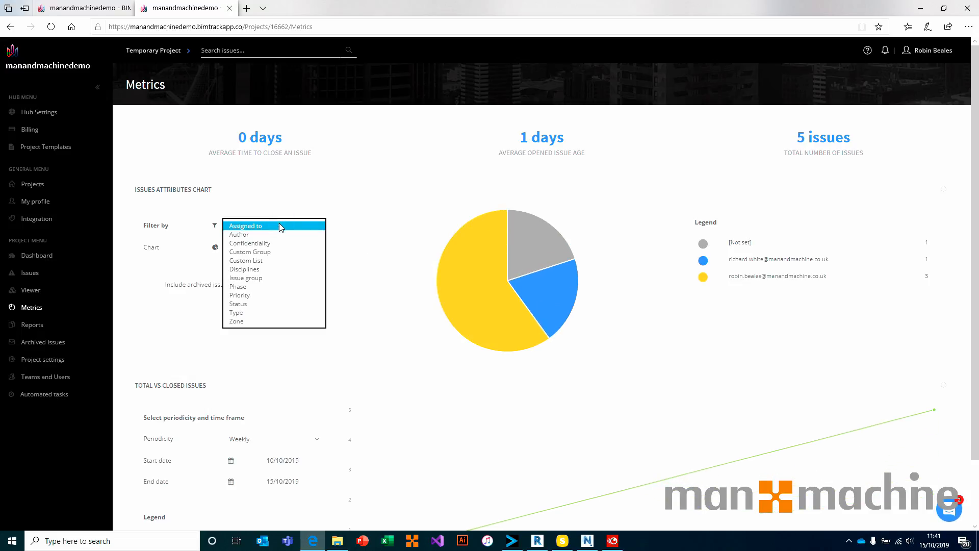
click(241, 295)
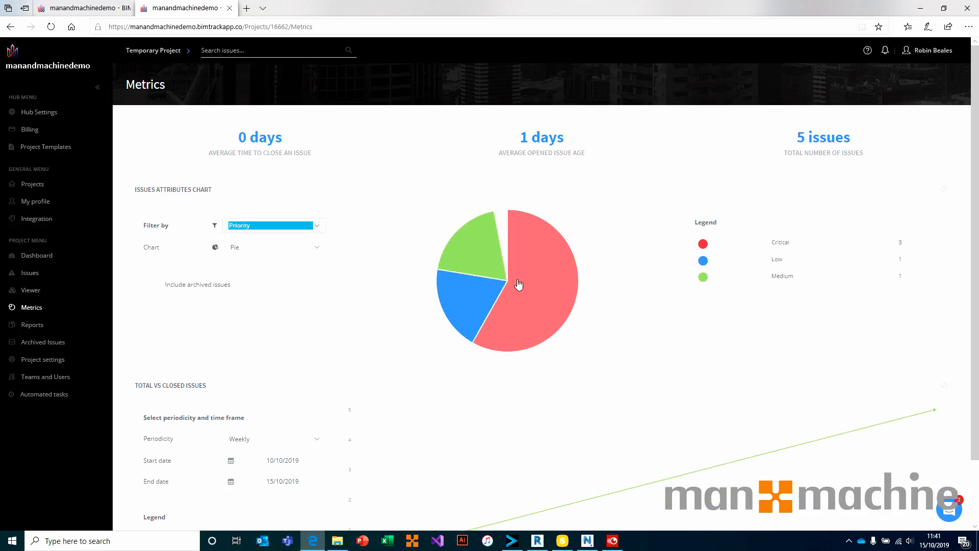
scroll(492, 495, down, 2)
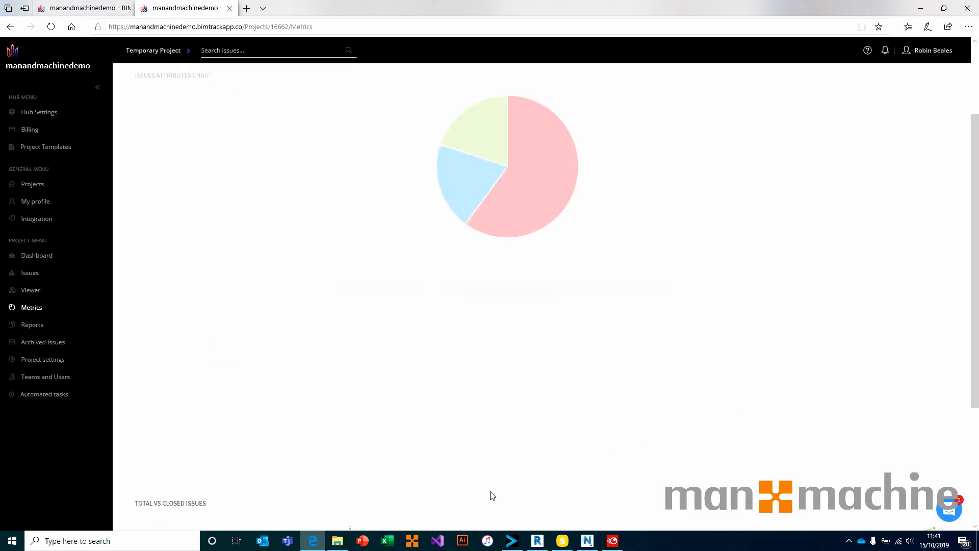
scroll(492, 495, down, 2)
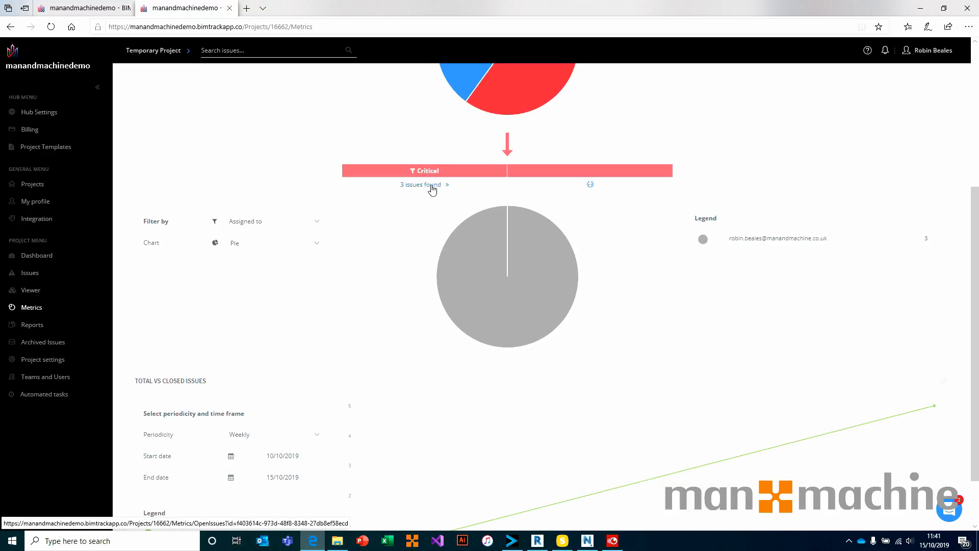
click(590, 186)
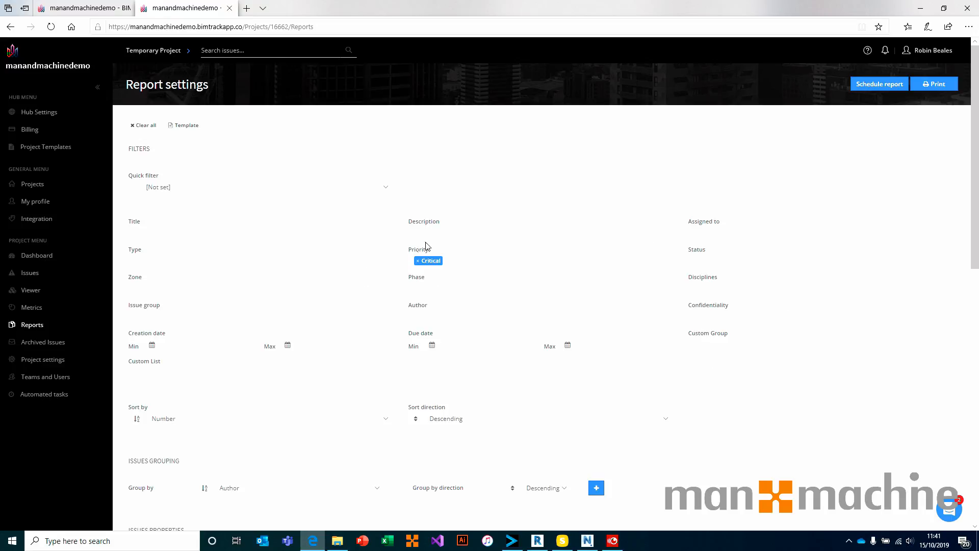
Remove the Critical priority filter and clear all filters from the report settings.
click(418, 261)
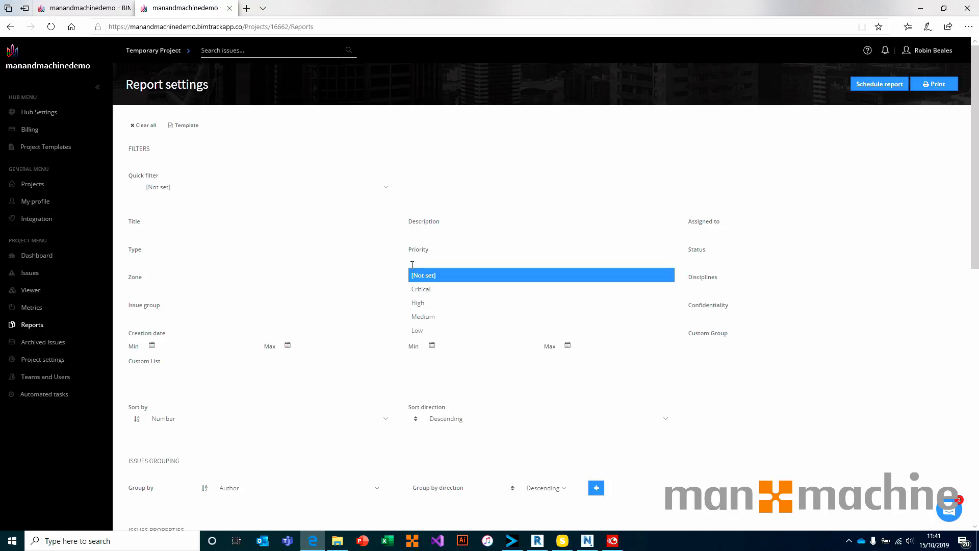
click(145, 125)
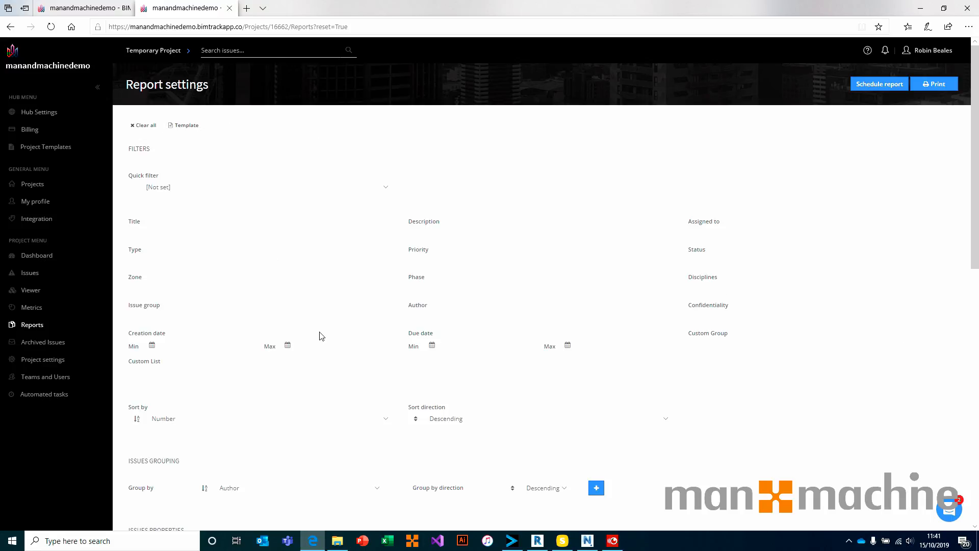
Examine the choices offered by the report filters, such as Title, Description, Assigned to, Status, Phase and Zone.
click(358, 230)
click(463, 228)
click(736, 234)
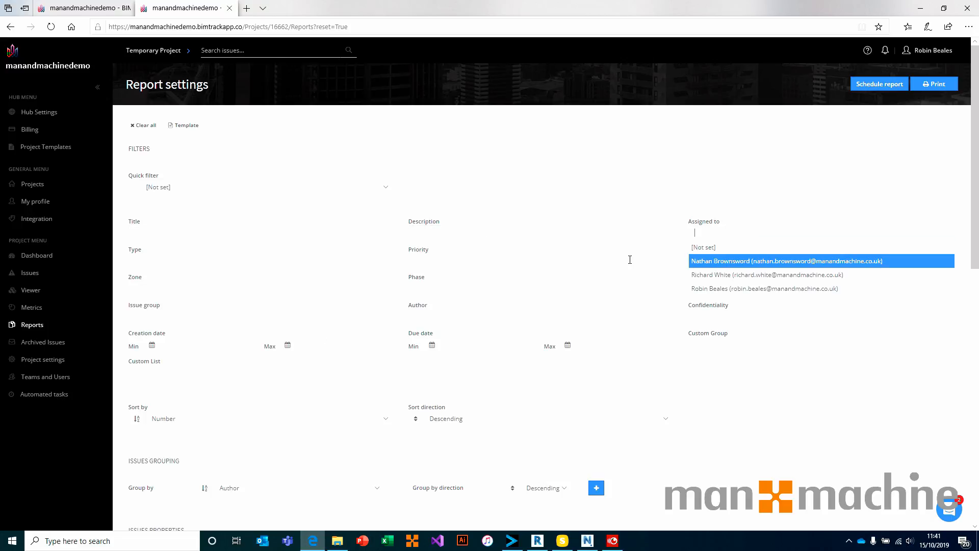
click(631, 258)
click(721, 257)
click(609, 291)
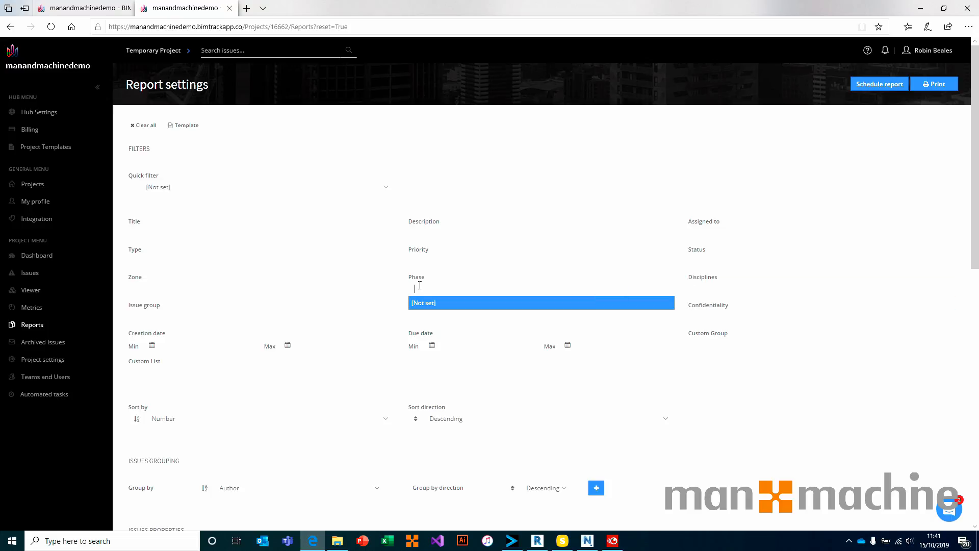
click(259, 292)
click(116, 337)
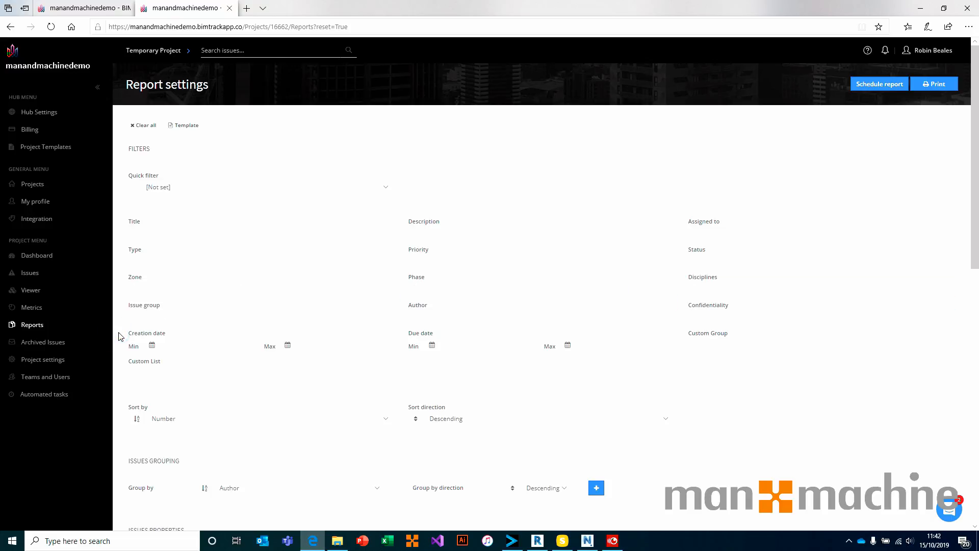
Review the report's issue grouping, issue properties, metrics and advanced options.
scroll(326, 305, down, 3)
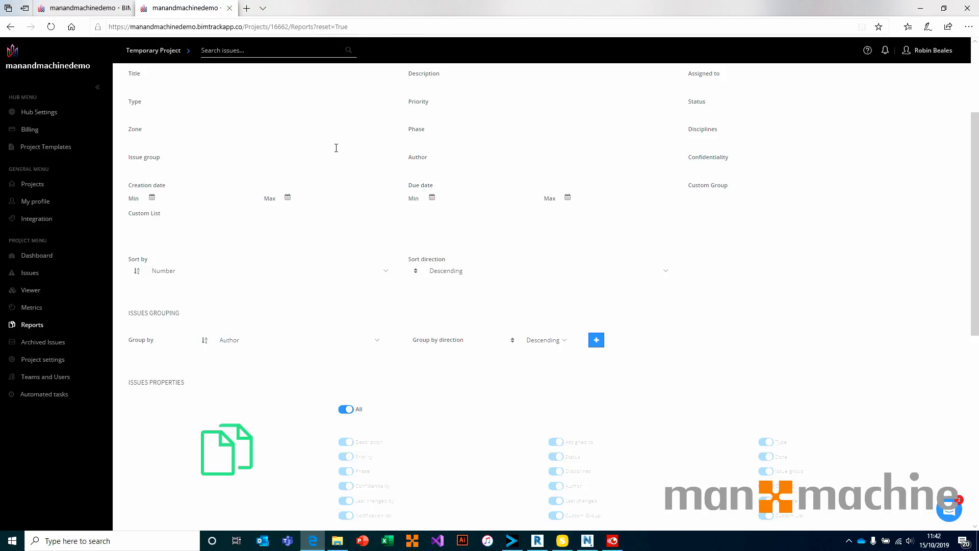
scroll(357, 306, down, 6)
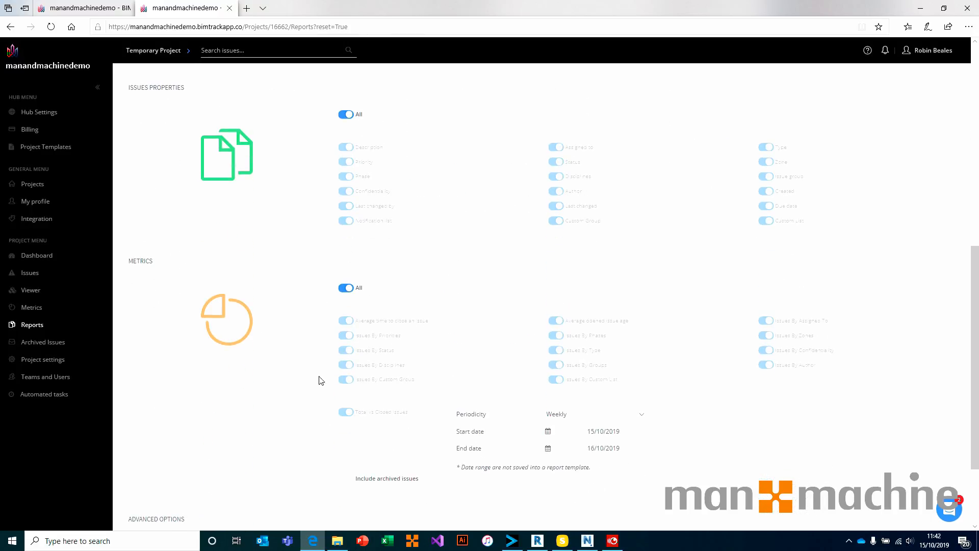
scroll(457, 407, up, 6)
scroll(457, 406, down, 8)
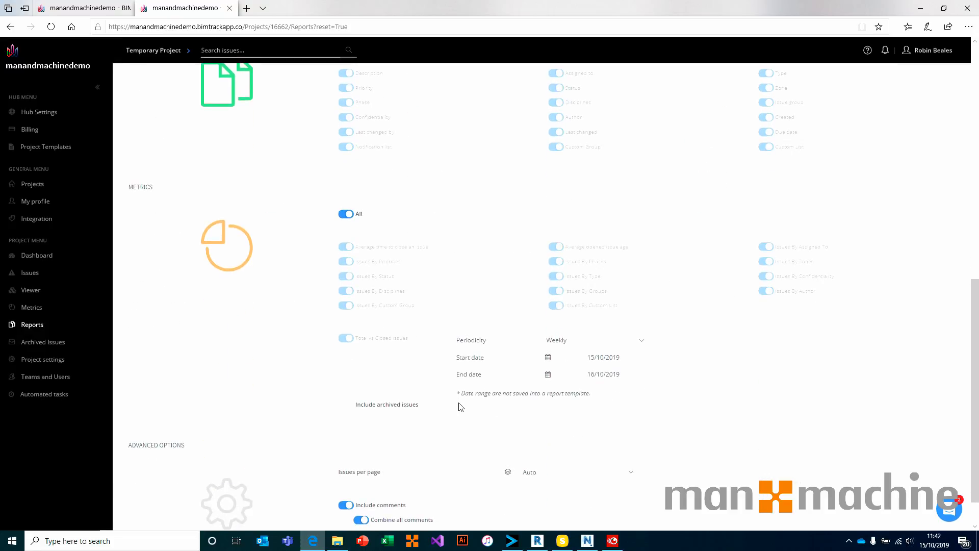
scroll(461, 407, up, 12)
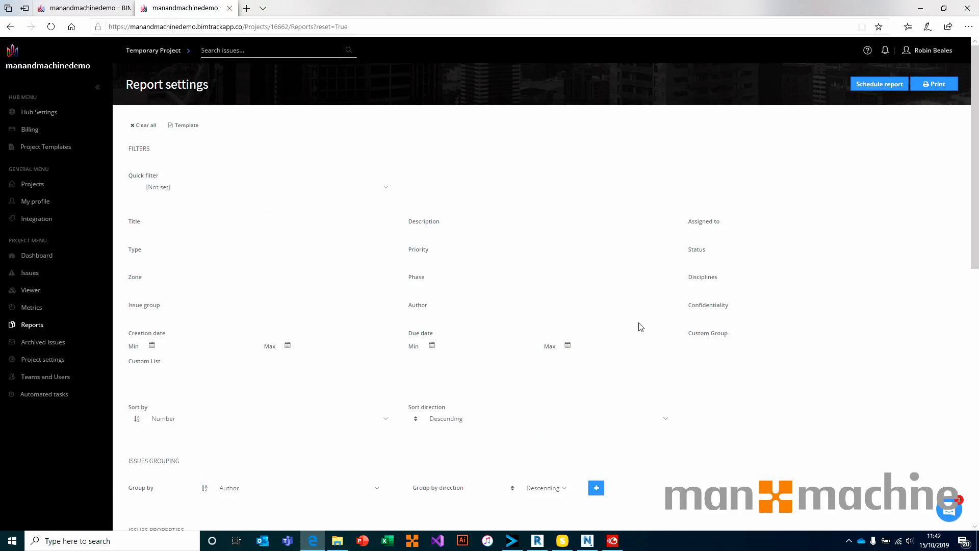
Generate the printable report for the unfiltered project issues and dismiss the print dialog.
click(941, 84)
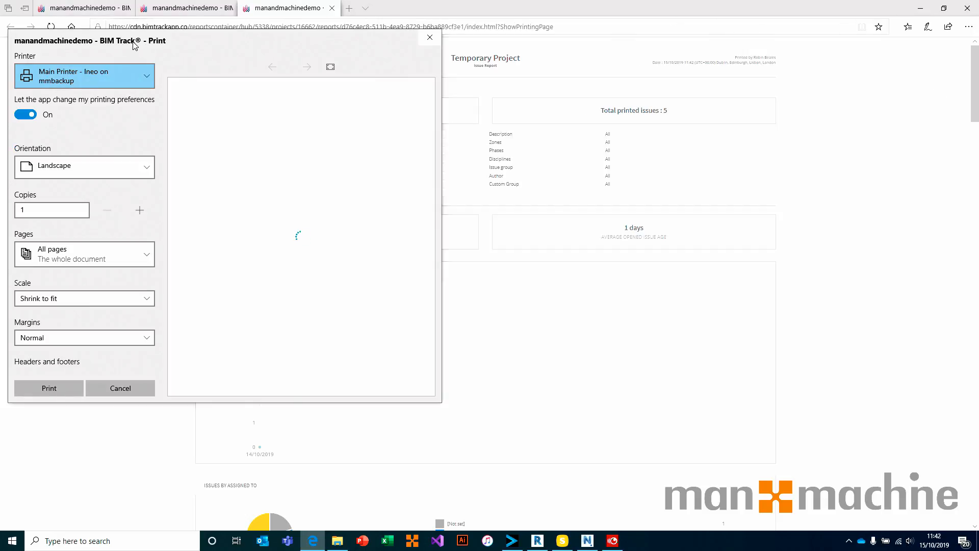
click(429, 37)
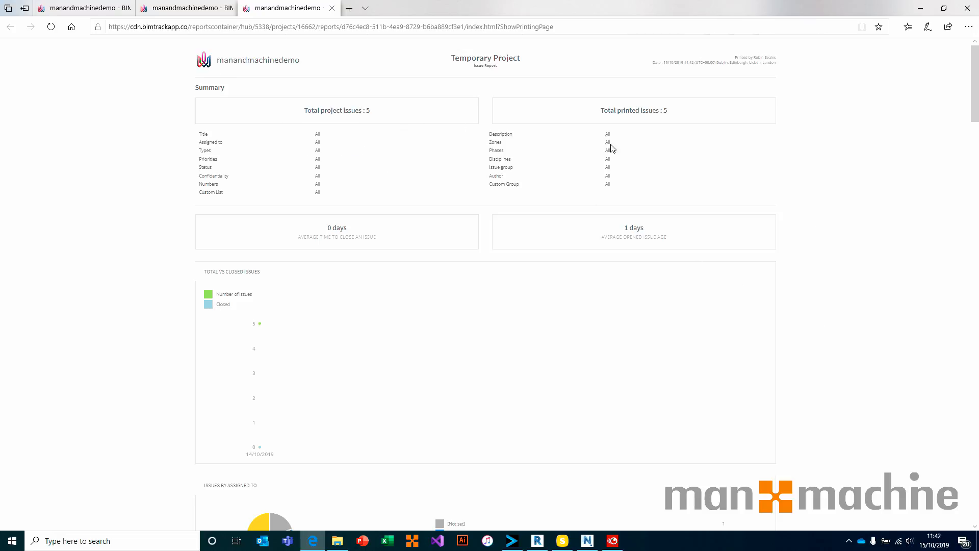
Review the generated report's summary and its charts by assignee, priority, phase, zone, status and type.
scroll(612, 148, down, 1)
mouse_move(261, 255)
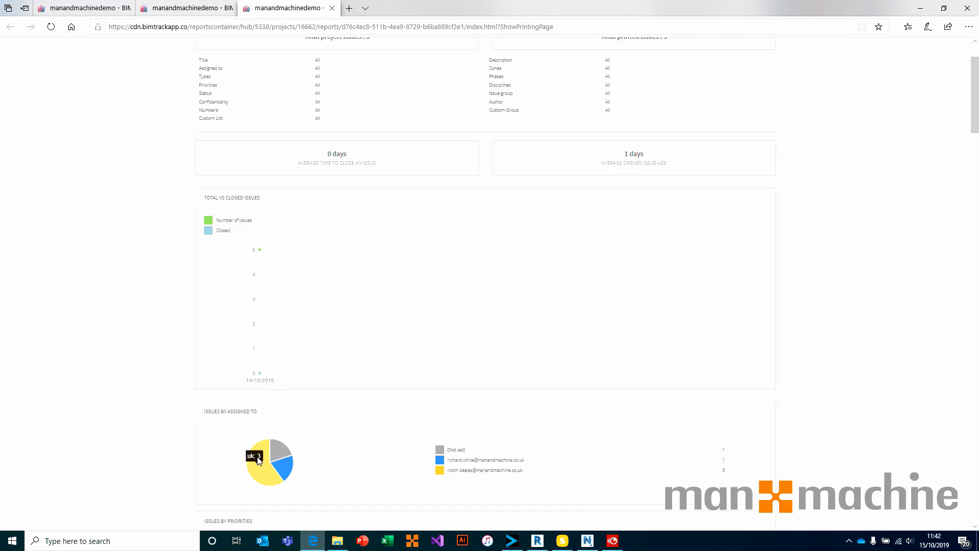
mouse_move(294, 470)
scroll(293, 470, down, 7)
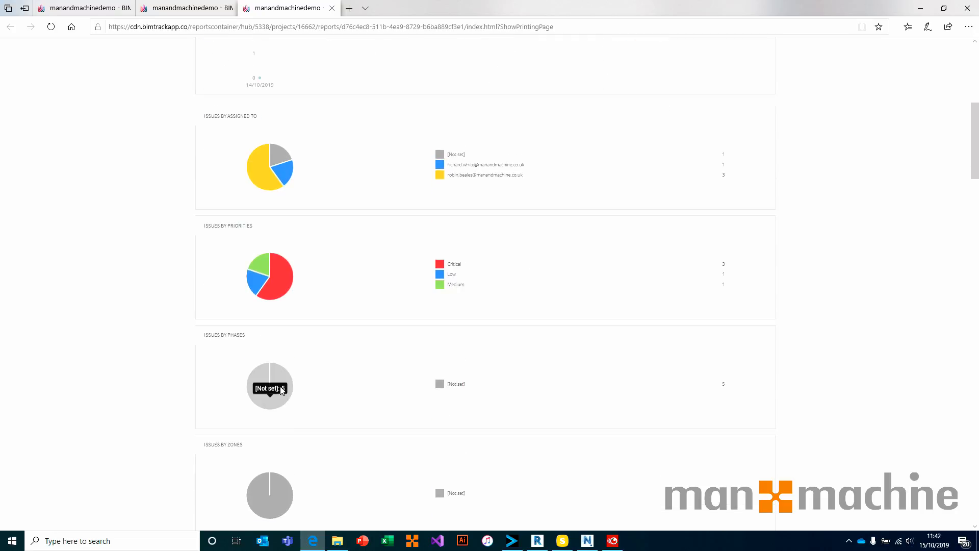
scroll(273, 350, down, 2)
mouse_move(275, 220)
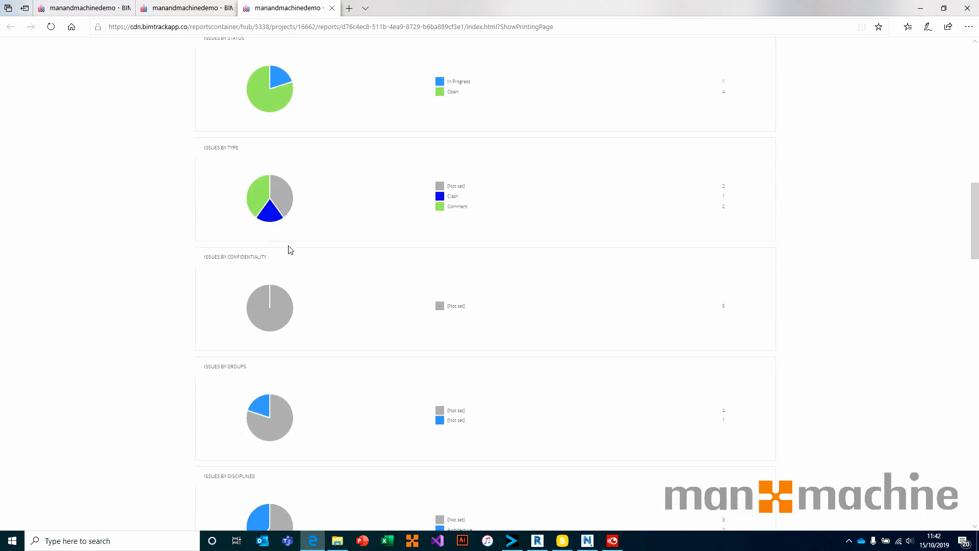
Review the report's charts and each listed issue with its image, properties and comments.
scroll(277, 83, up, 6)
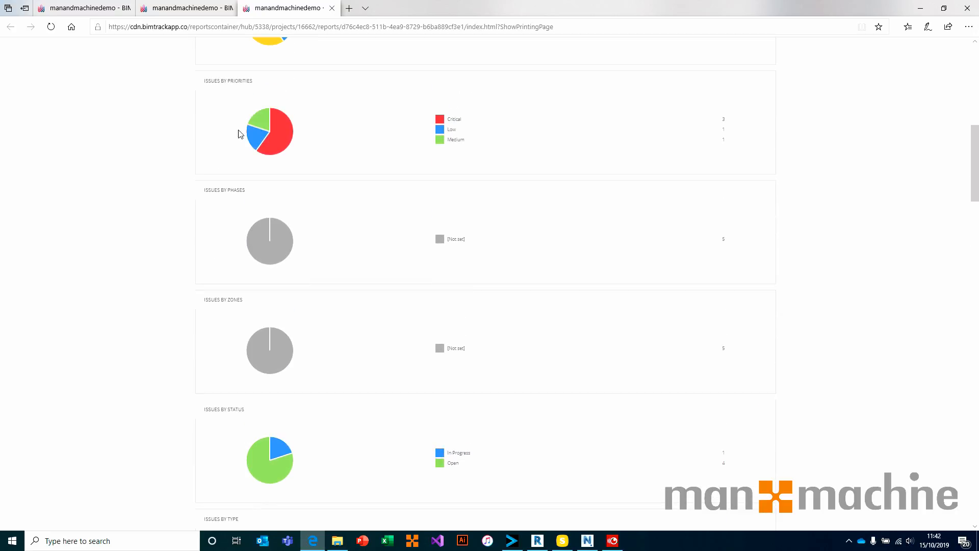
scroll(250, 162, up, 1)
mouse_move(283, 173)
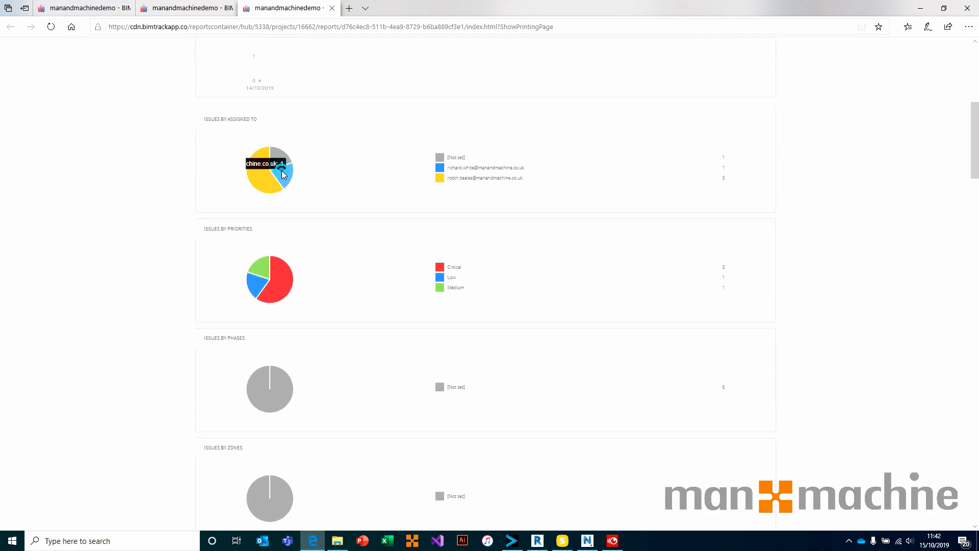
scroll(278, 232, down, 15)
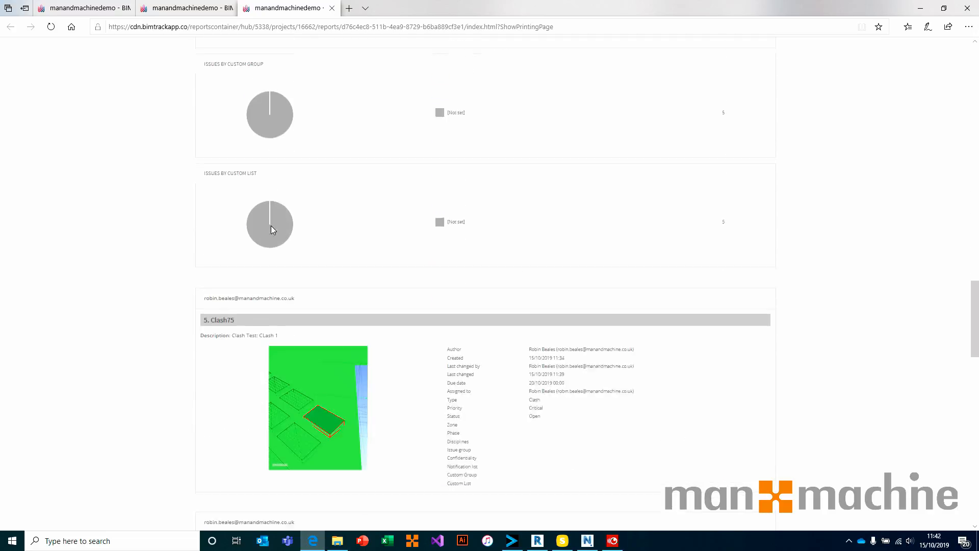
scroll(271, 229, down, 2)
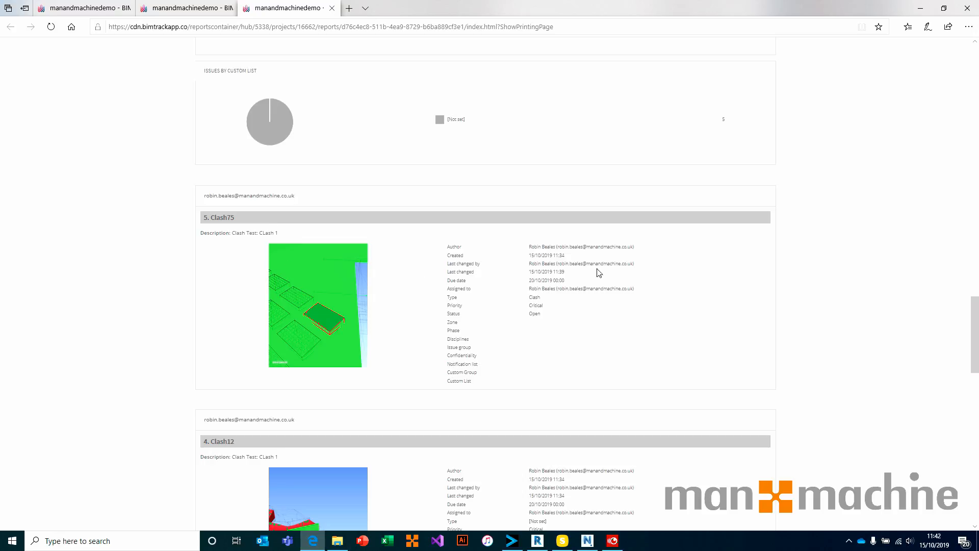
scroll(362, 258, down, 14)
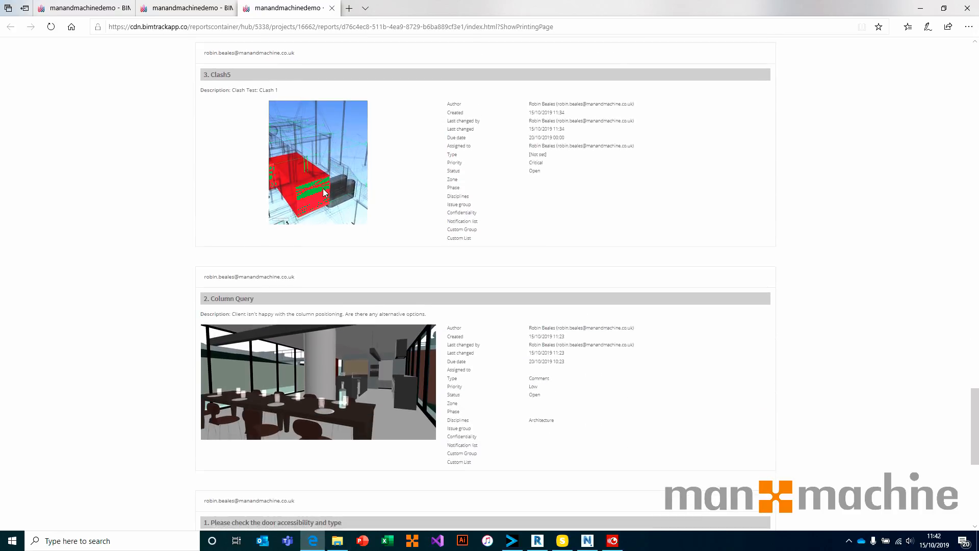
scroll(325, 237, down, 4)
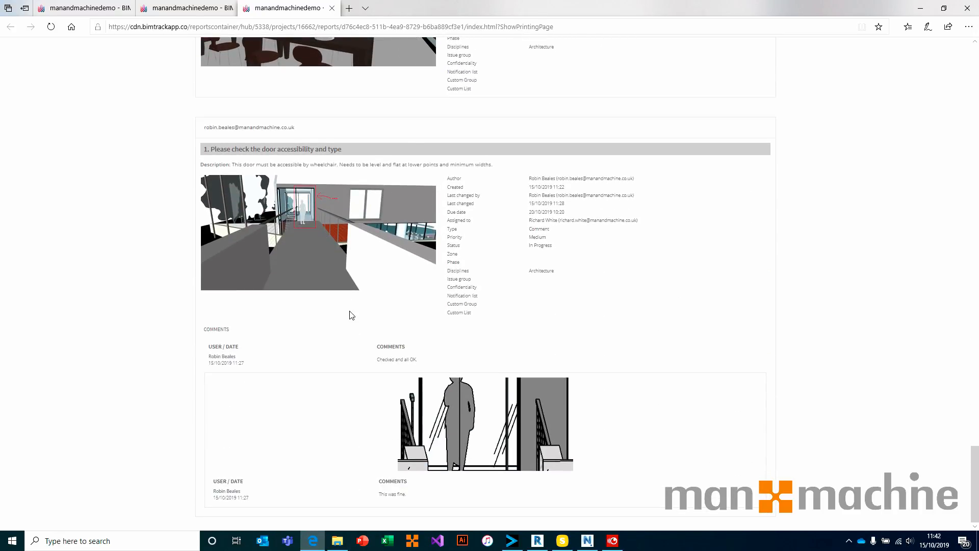
scroll(349, 312, up, 20)
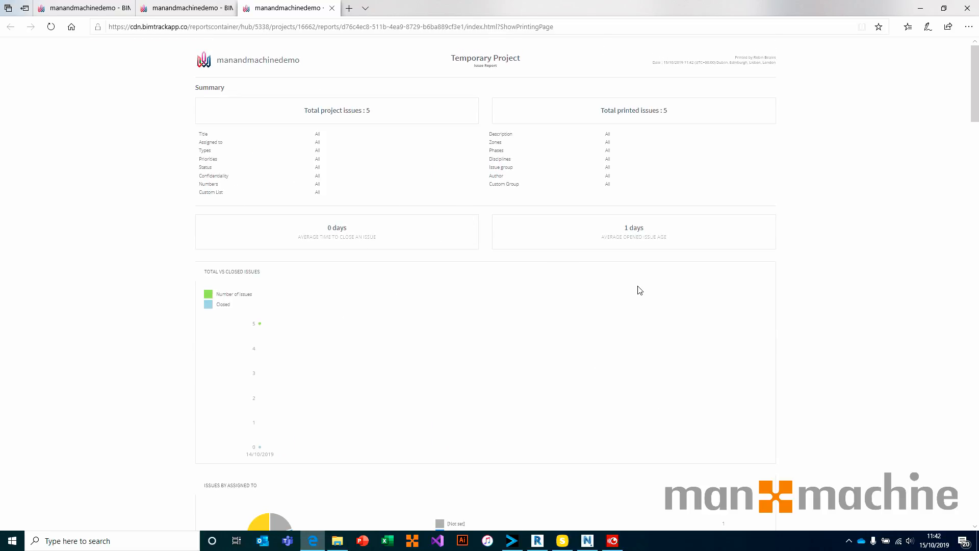
Check the project's BIM Track issue list in Revit, and close the generated report back in the browser.
click(536, 541)
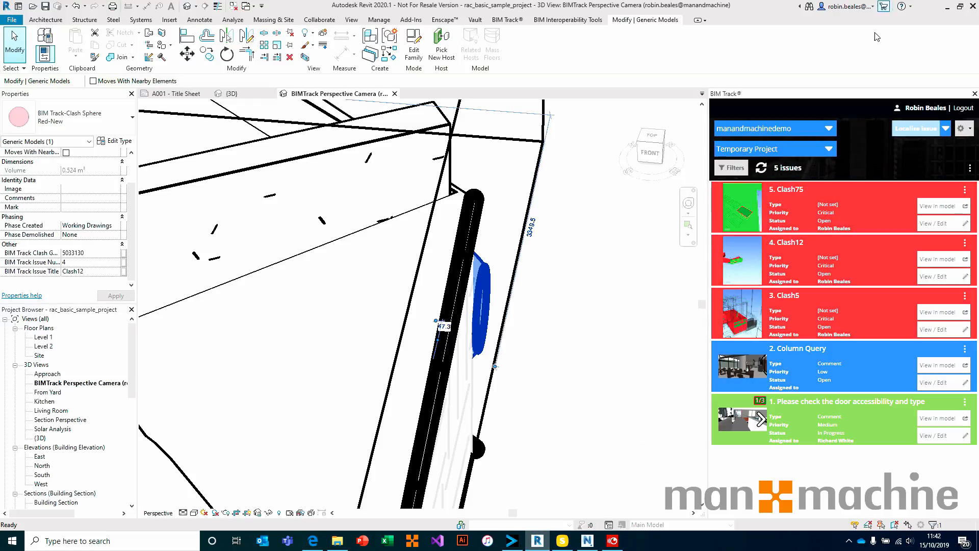
click(315, 543)
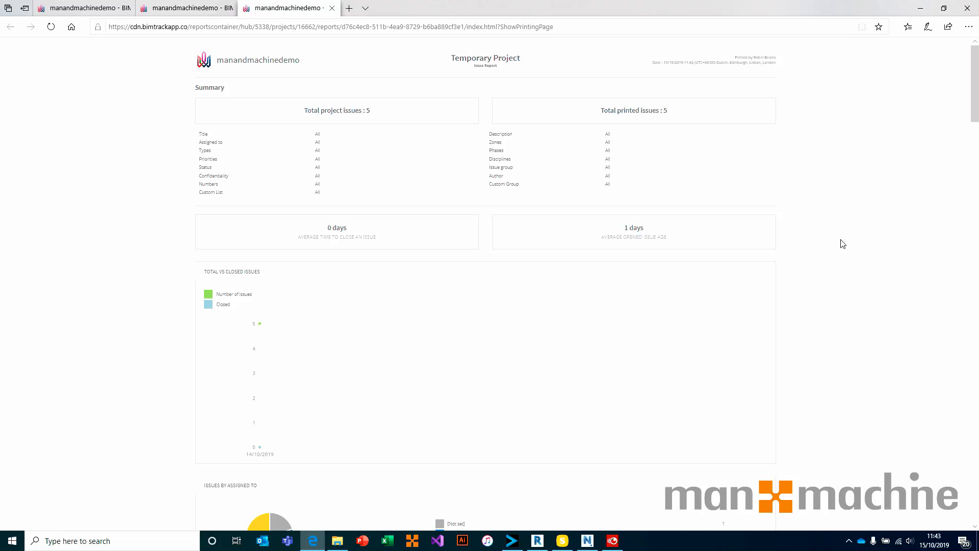
click(332, 8)
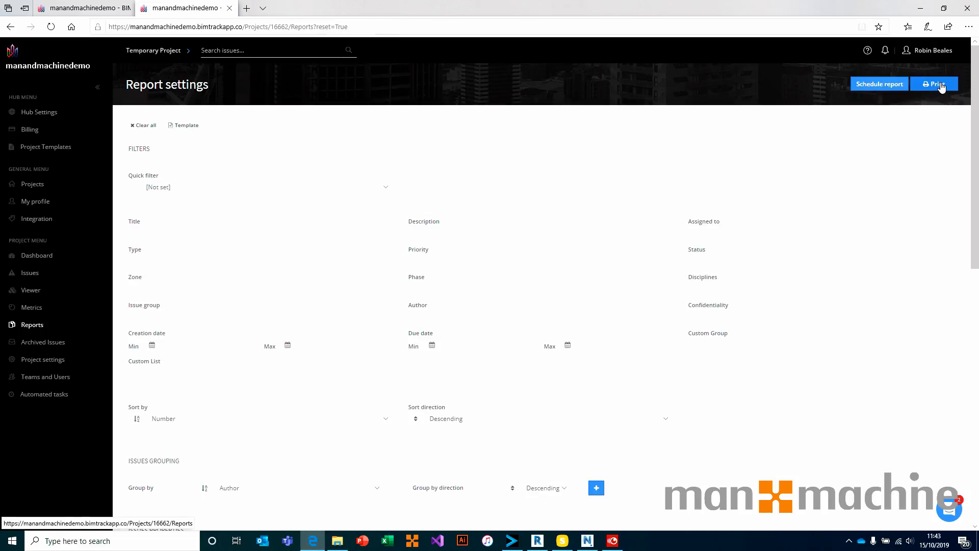
Try to schedule a report, and examine the personal, shared and new report template options.
click(870, 85)
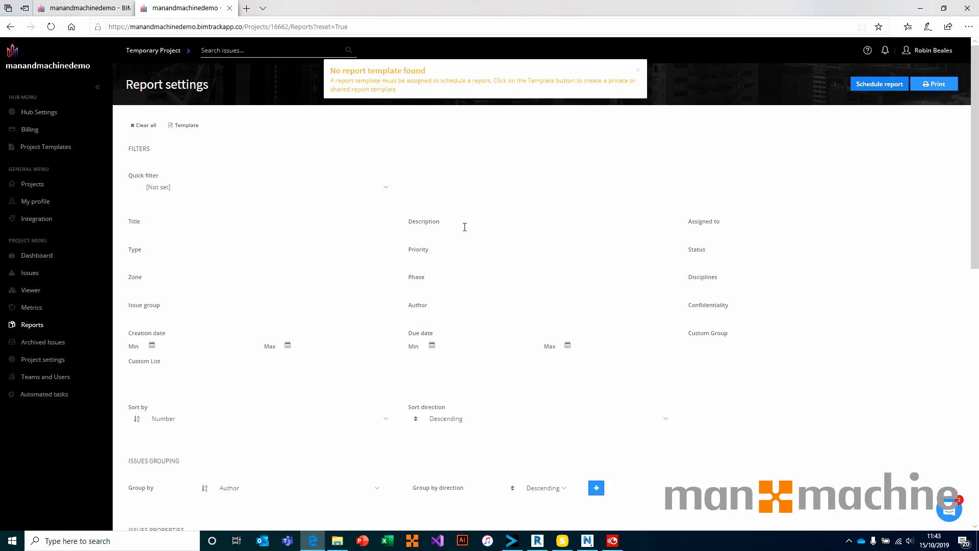
click(160, 228)
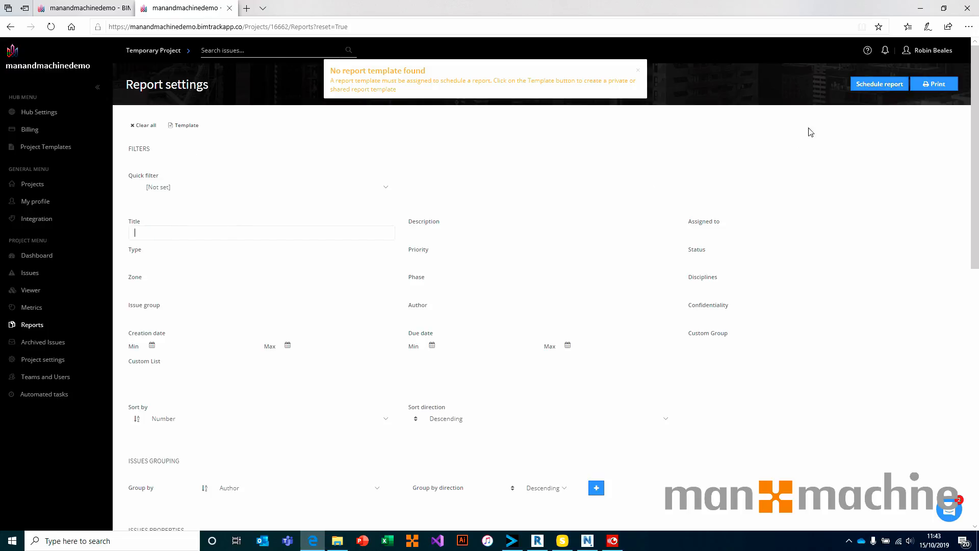
click(186, 125)
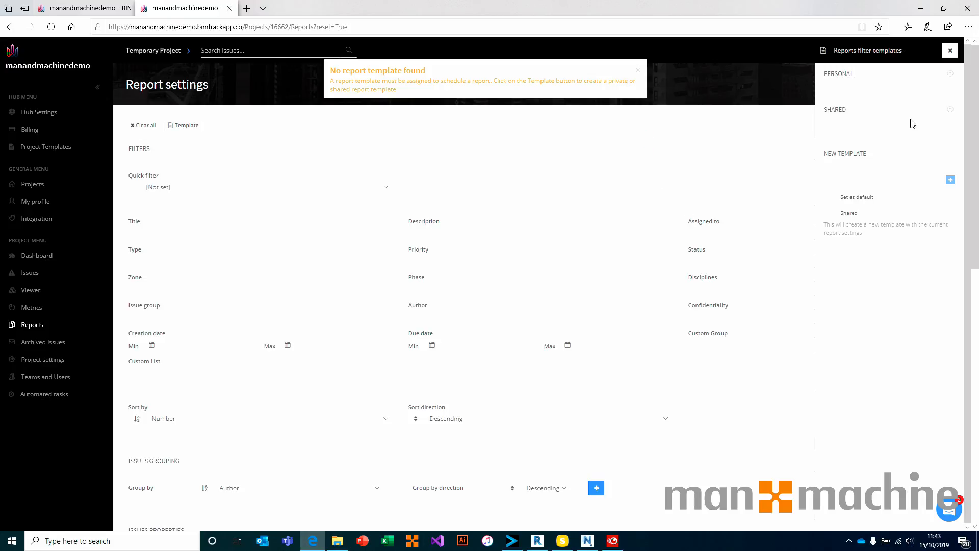
click(951, 72)
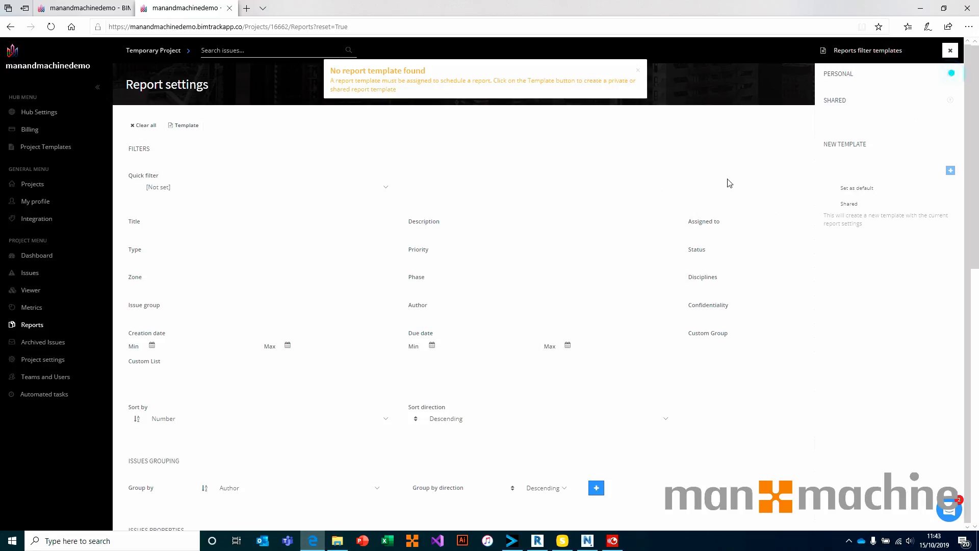
click(705, 260)
click(949, 50)
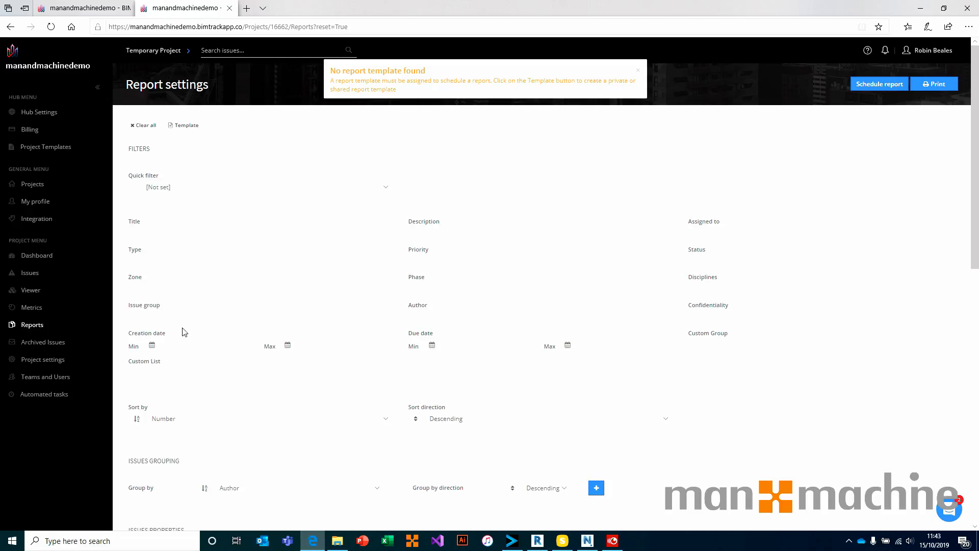
Filter the report by the Architecture discipline and save the settings as a new template named All Arch Issues.
click(758, 284)
click(713, 318)
click(174, 126)
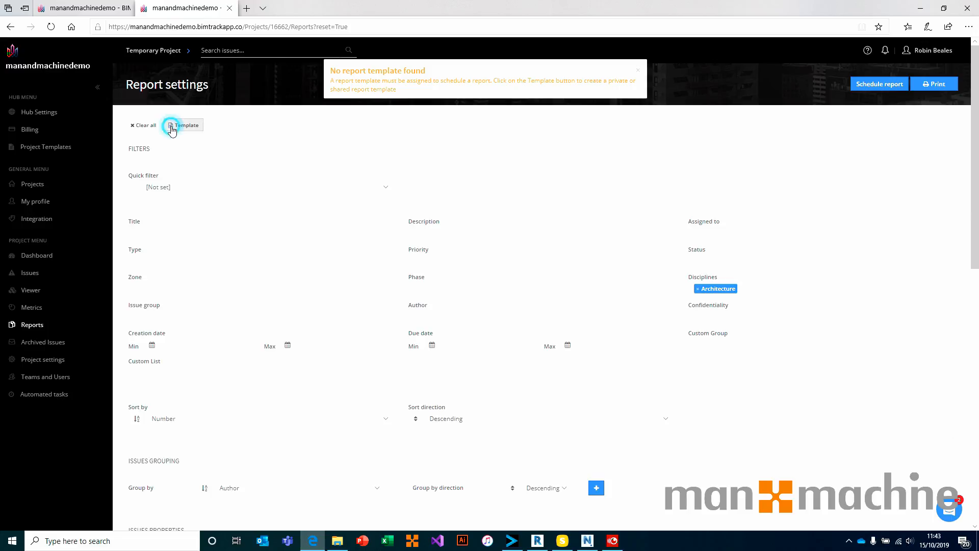
click(861, 162)
text(A)
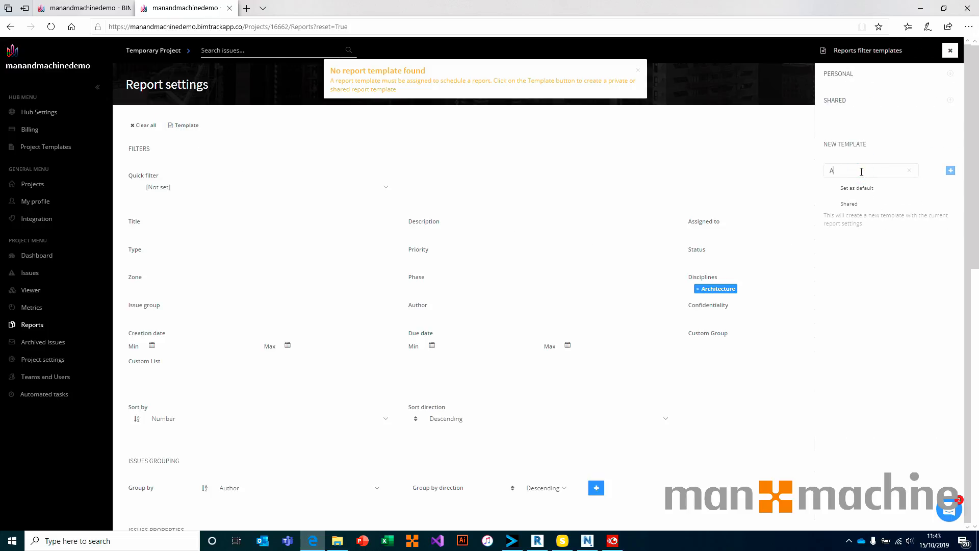
text(ll Arch Issues)
click(947, 170)
click(950, 50)
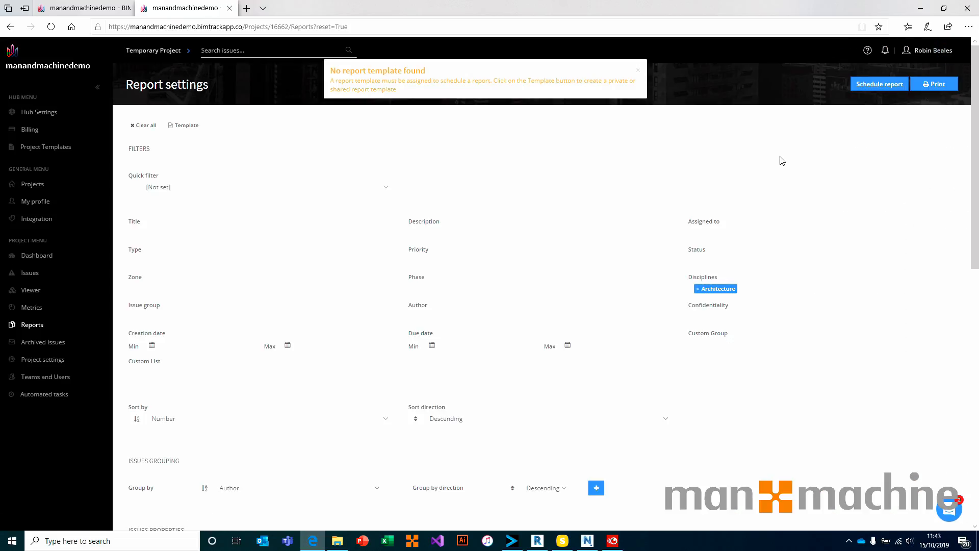
Examine the daily, weekly and monthly scheduling options for the All Arch Issues template and cancel the schedule.
click(903, 84)
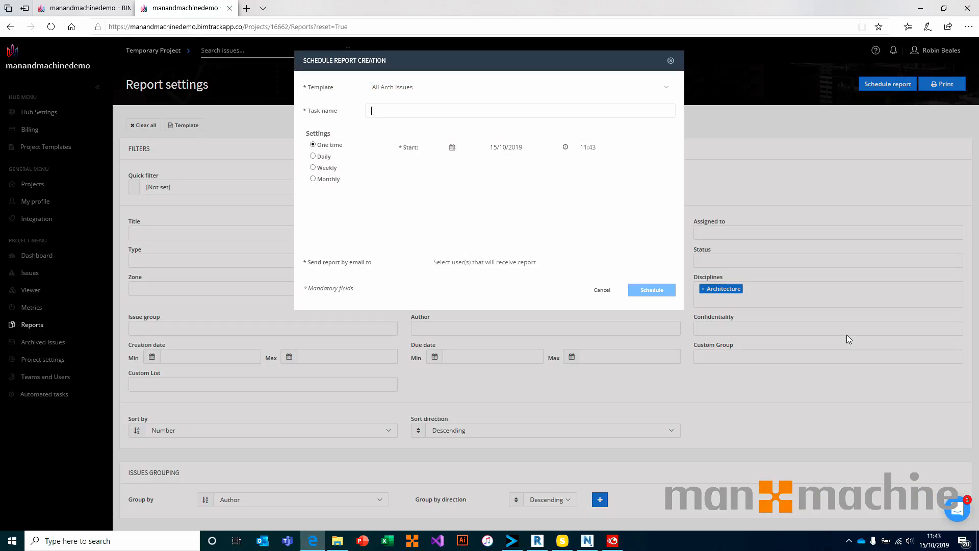
click(320, 157)
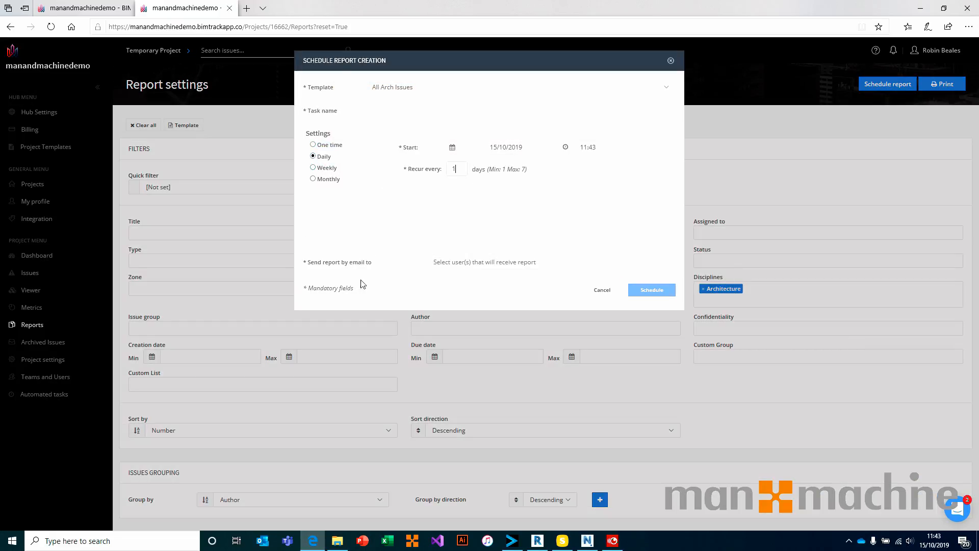
click(324, 168)
click(322, 181)
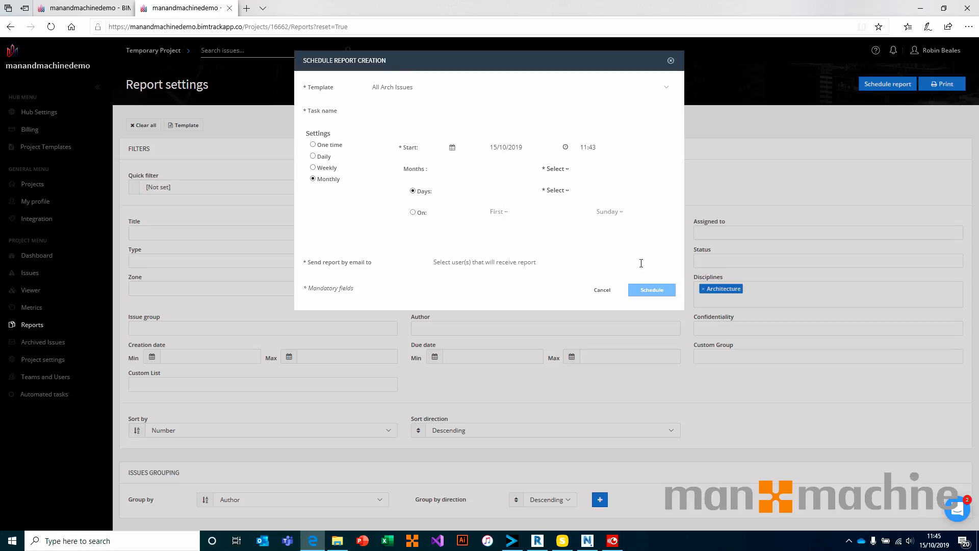
click(603, 289)
click(634, 393)
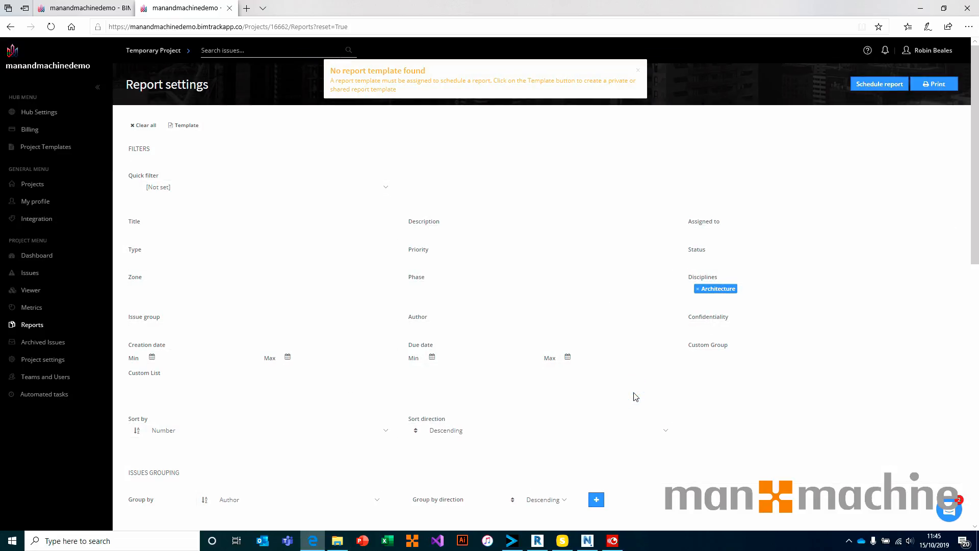